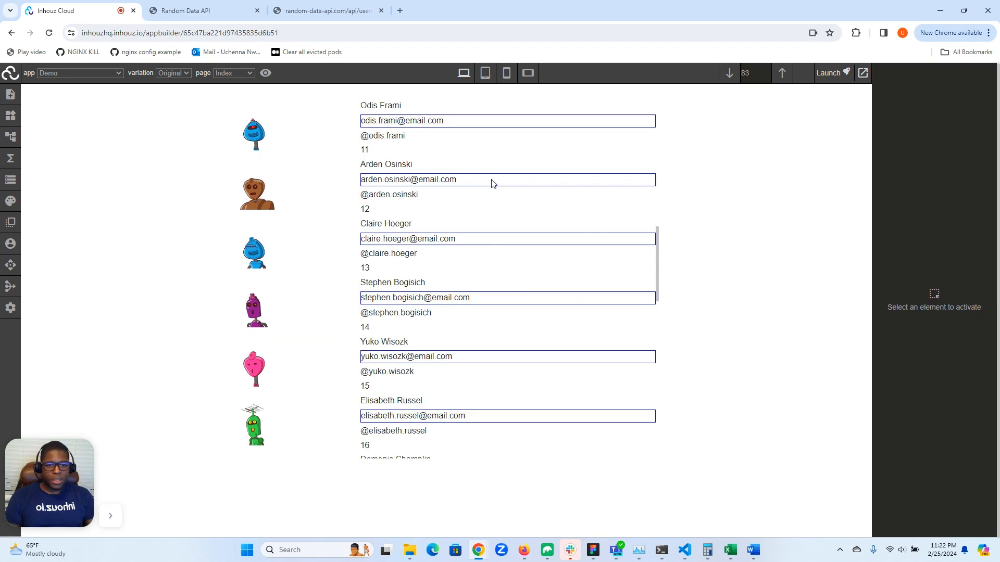
- Look through the list of user entries on the page and select a user's avatar image
scroll(493, 183, "down", 20)
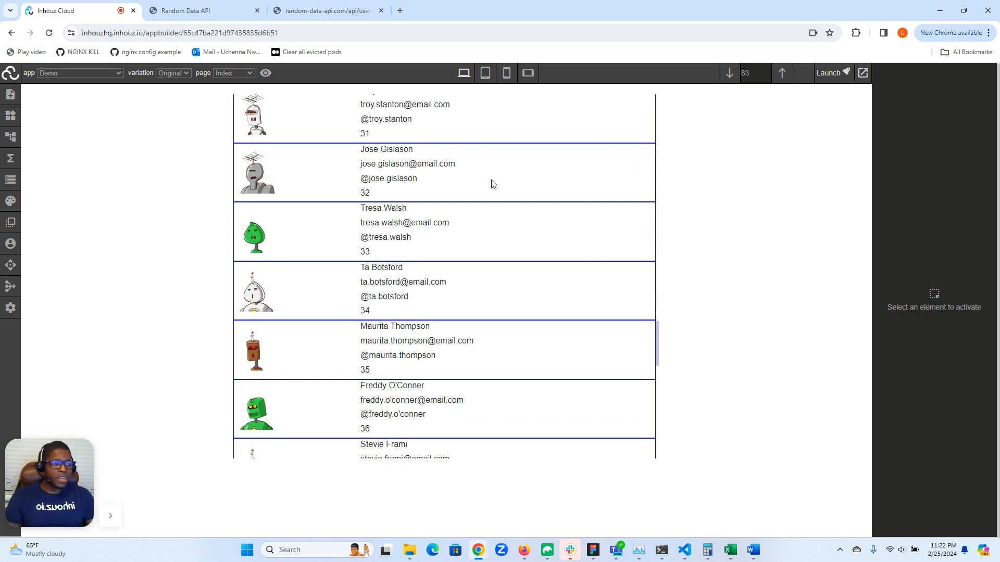
scroll(492, 183, "down", 4)
scroll(492, 183, "up", 10)
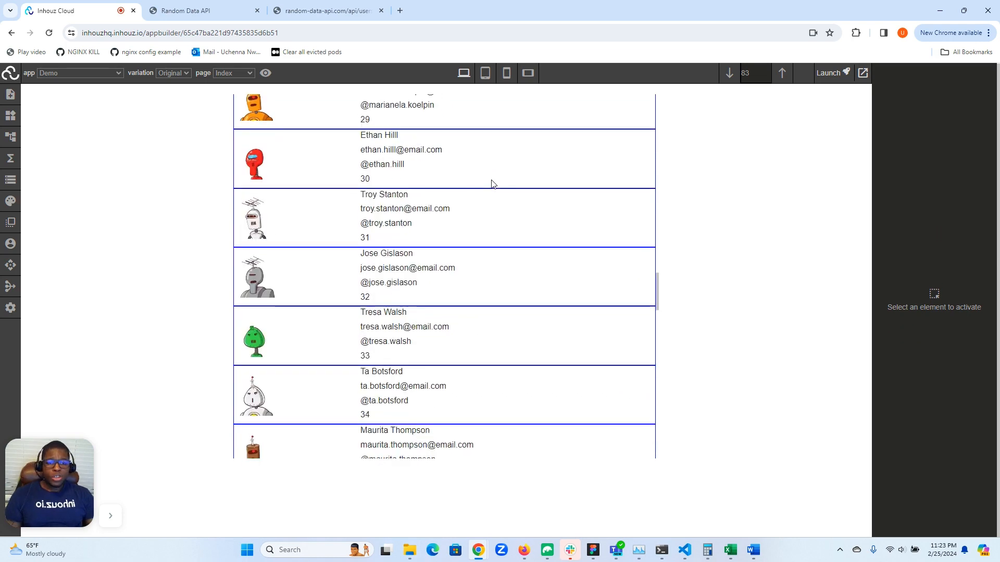
scroll(492, 183, "up", 10)
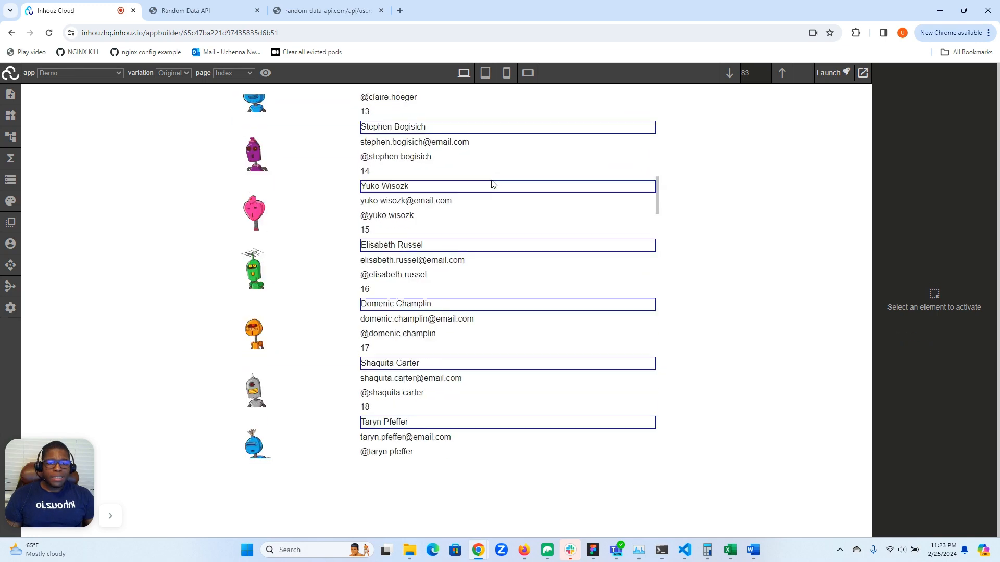
scroll(567, 189, "up", 4)
scroll(625, 196, "up", 10)
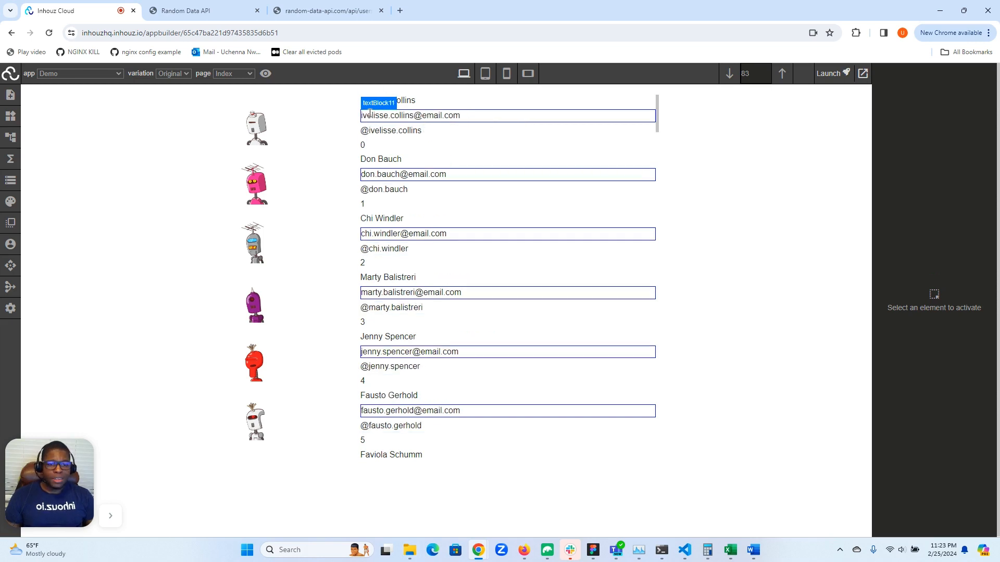
left_click(256, 122)
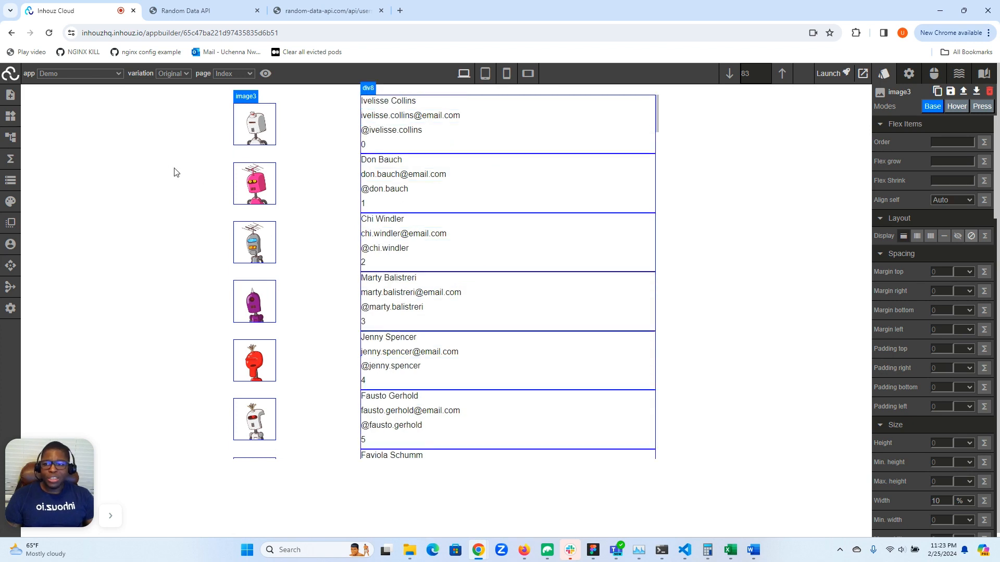
- Add an Input form element to the page body, directly above the user list
left_click(9, 120)
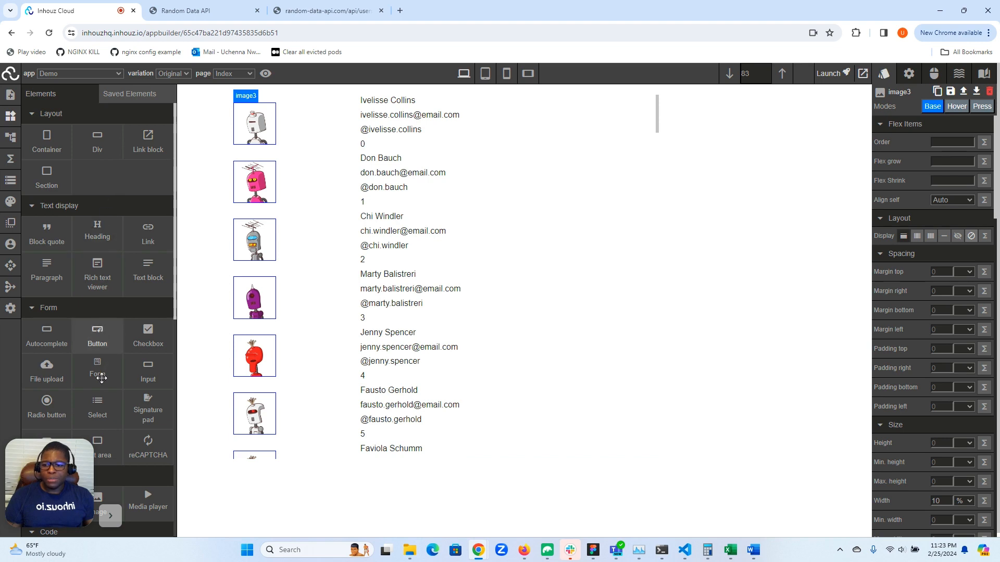
scroll(104, 403, "down", 1)
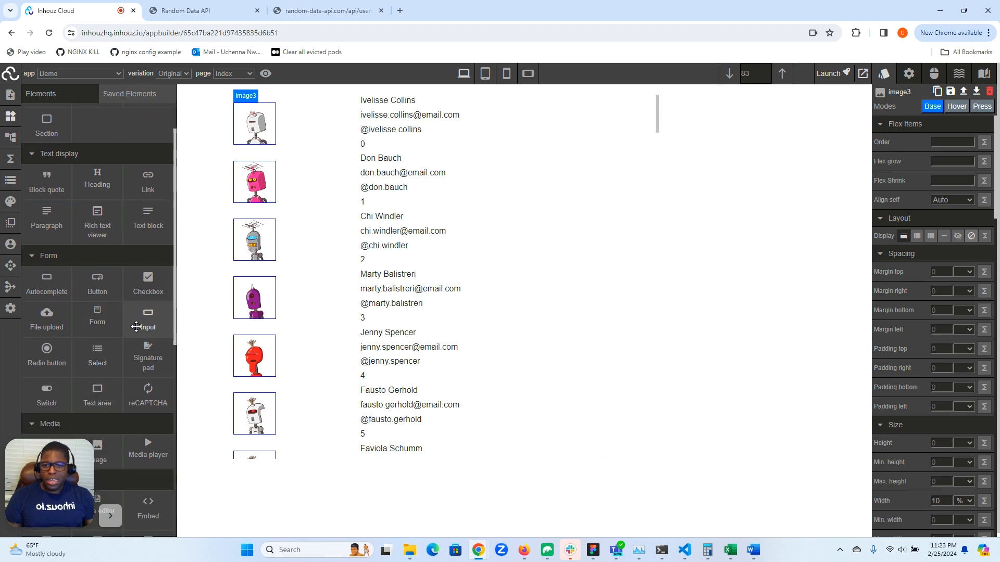
left_click_drag(158, 314, 143, 326)
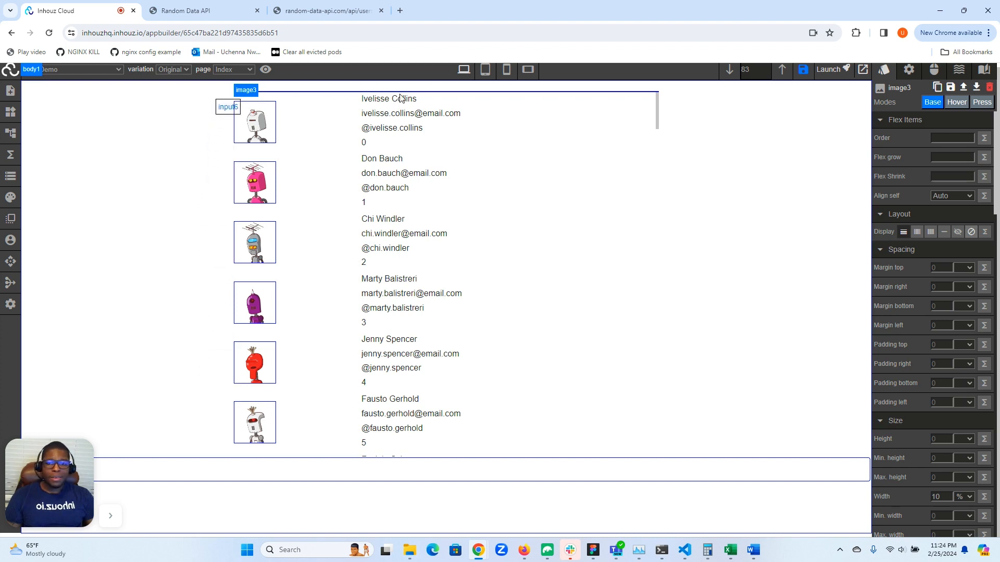
left_click_drag(400, 99, 400, 95)
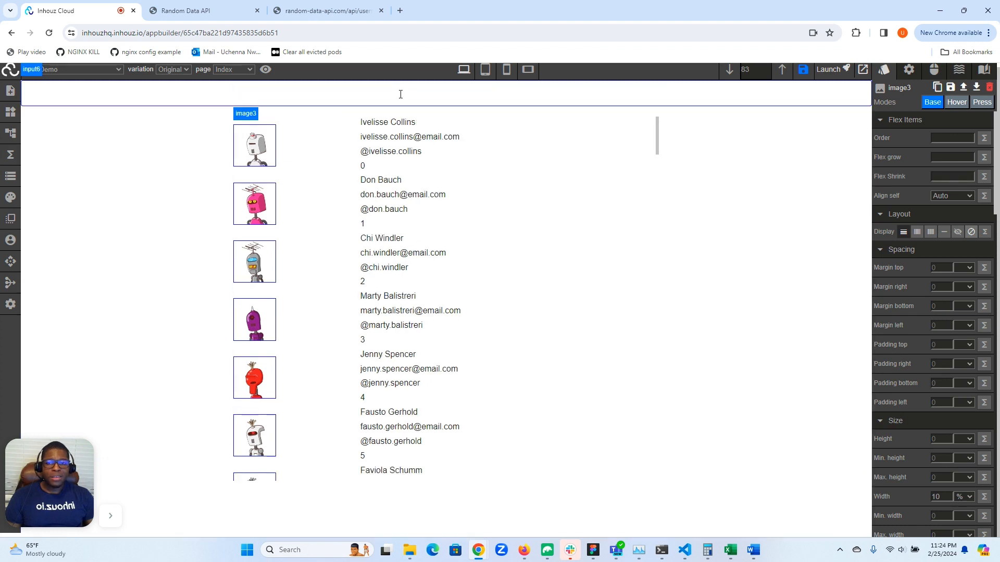
- Set the new input element's width to 20%
left_click(337, 95)
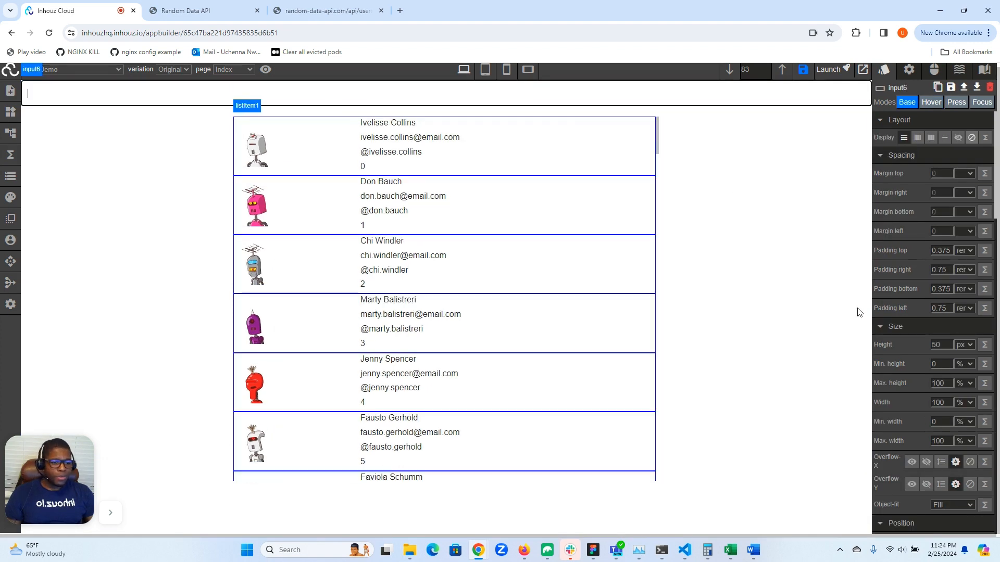
double_click(944, 405)
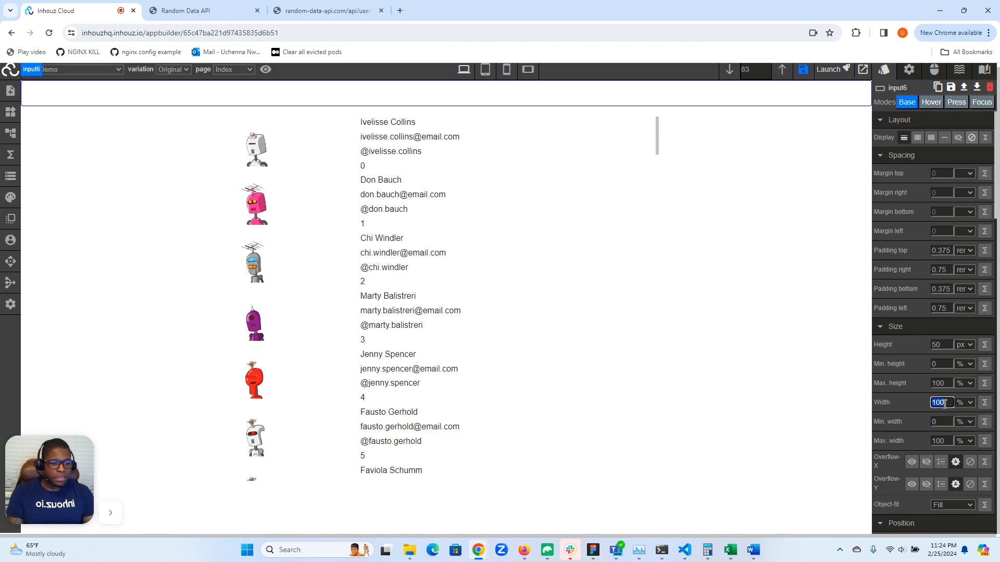
type("20")
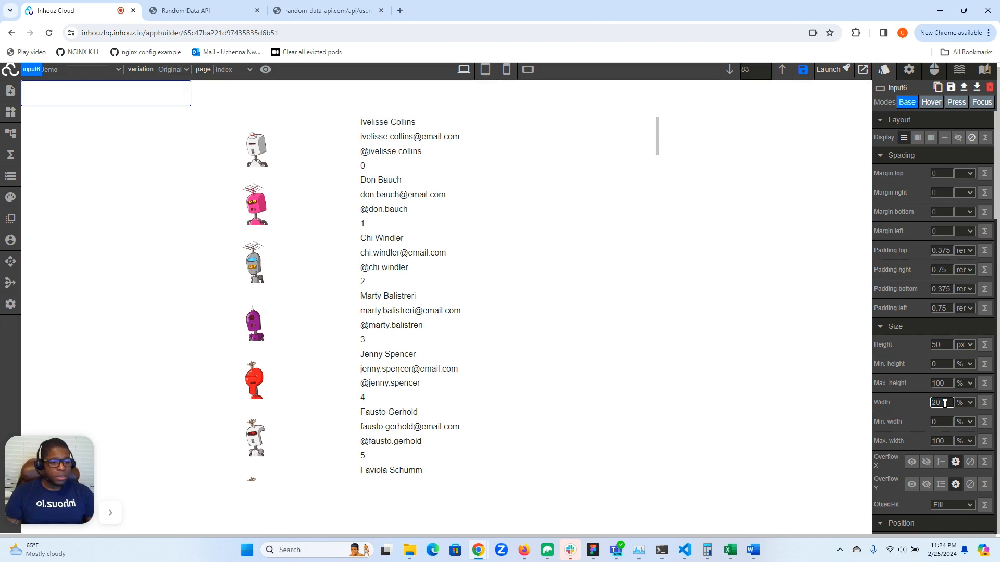
- Change the input element's type attribute to Number
left_click(911, 72)
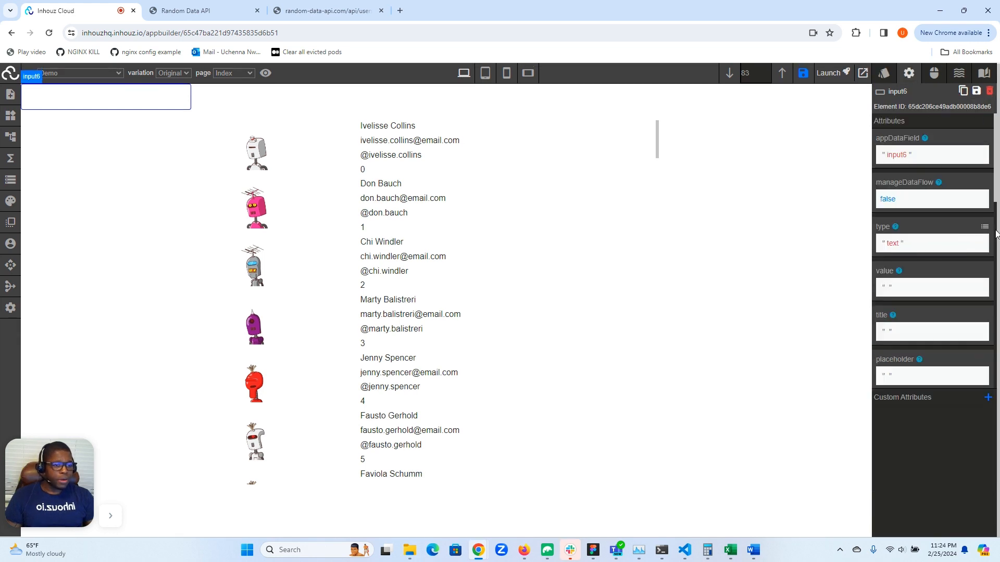
left_click(984, 227)
left_click(904, 239)
left_click(894, 259)
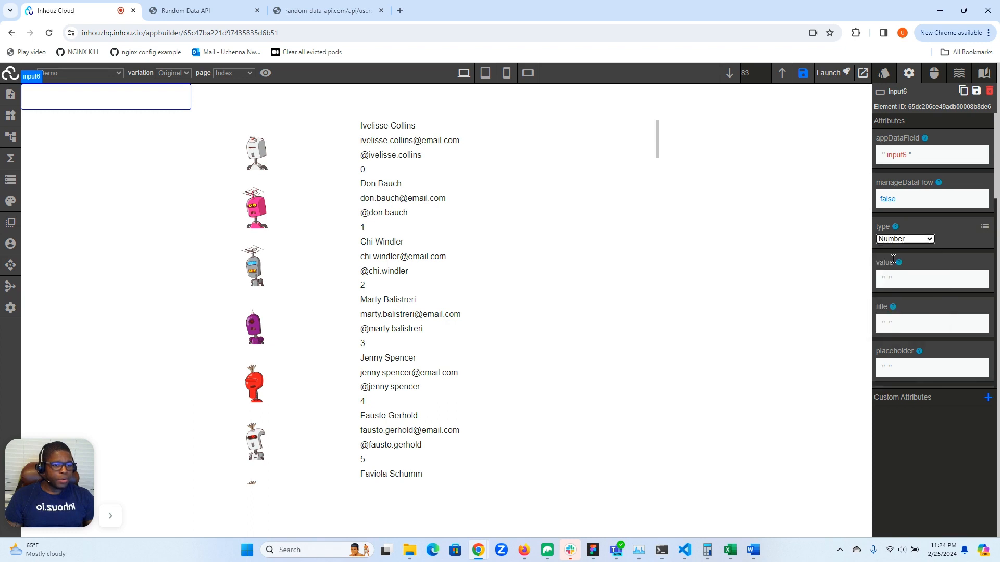
- Assign the mirrorResponse function to the text color of the user name text block, leaving its parameter empty
left_click(400, 127)
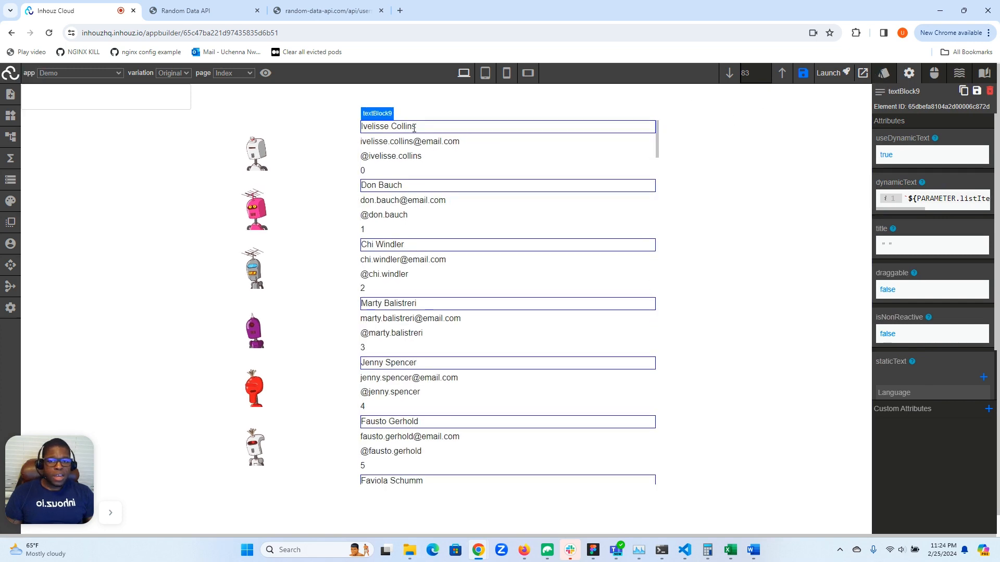
left_click(885, 74)
scroll(899, 302, "down", 4)
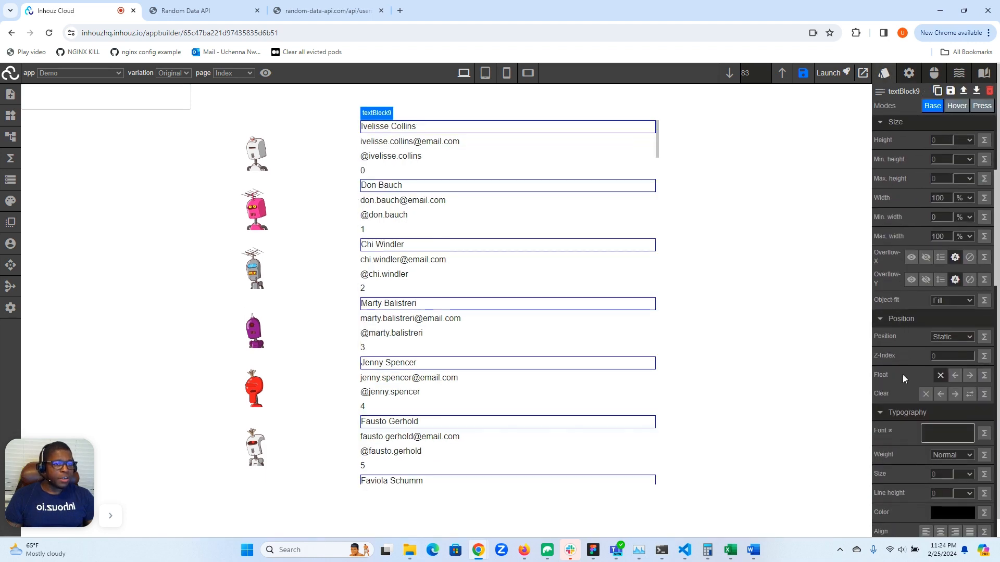
scroll(902, 379, "down", 3)
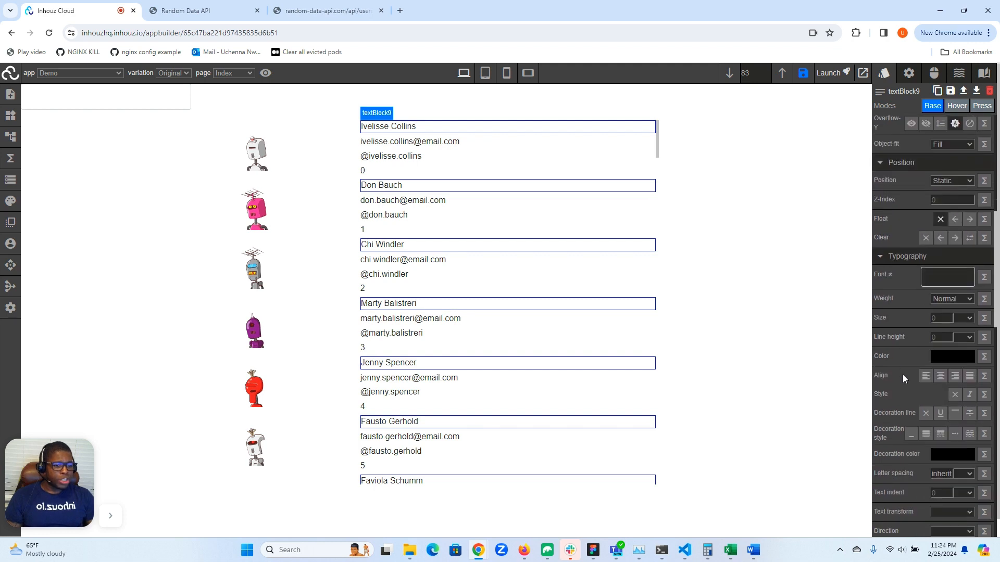
left_click(951, 356)
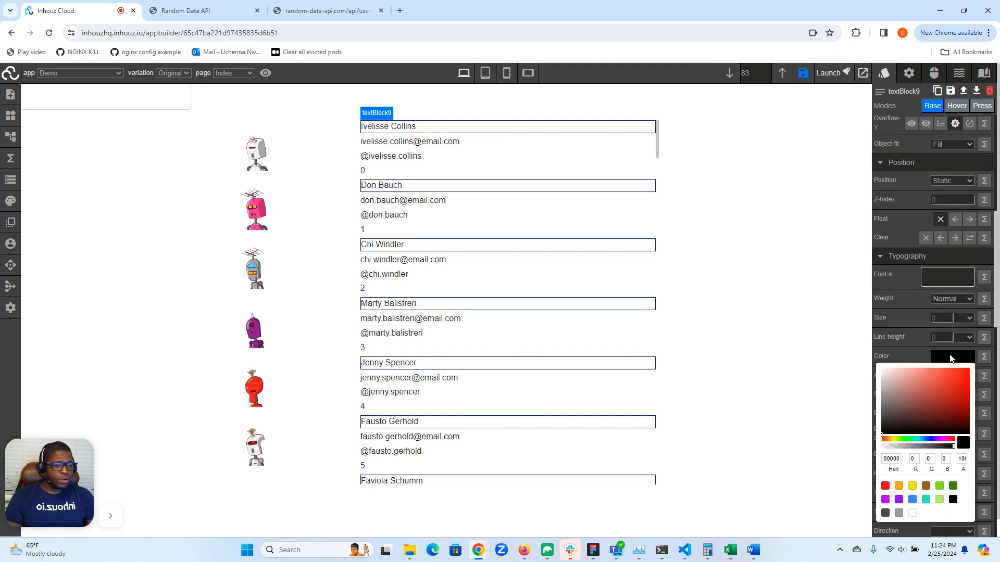
left_click(982, 357)
left_click(911, 371)
type("mirro")
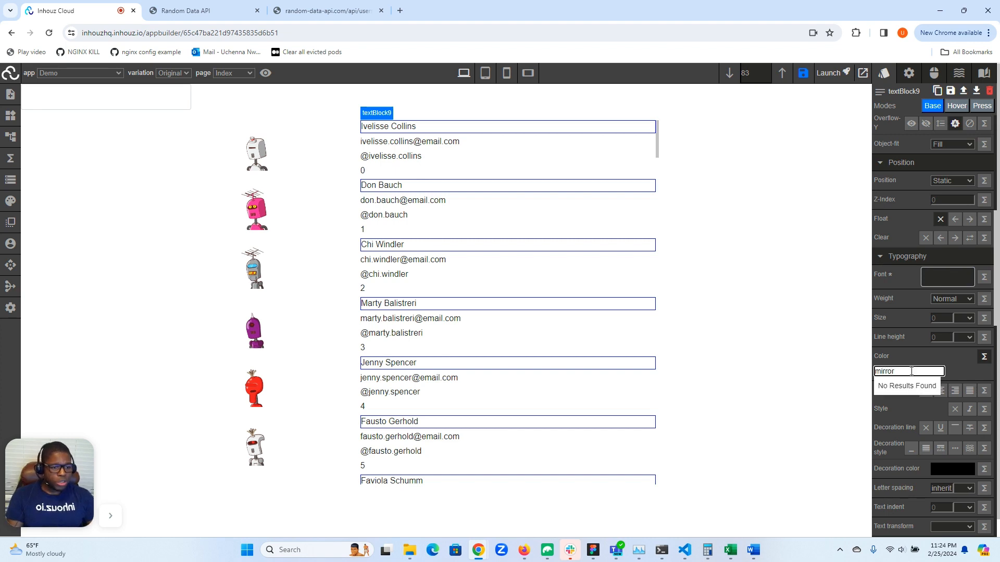
type("r")
left_click(905, 405)
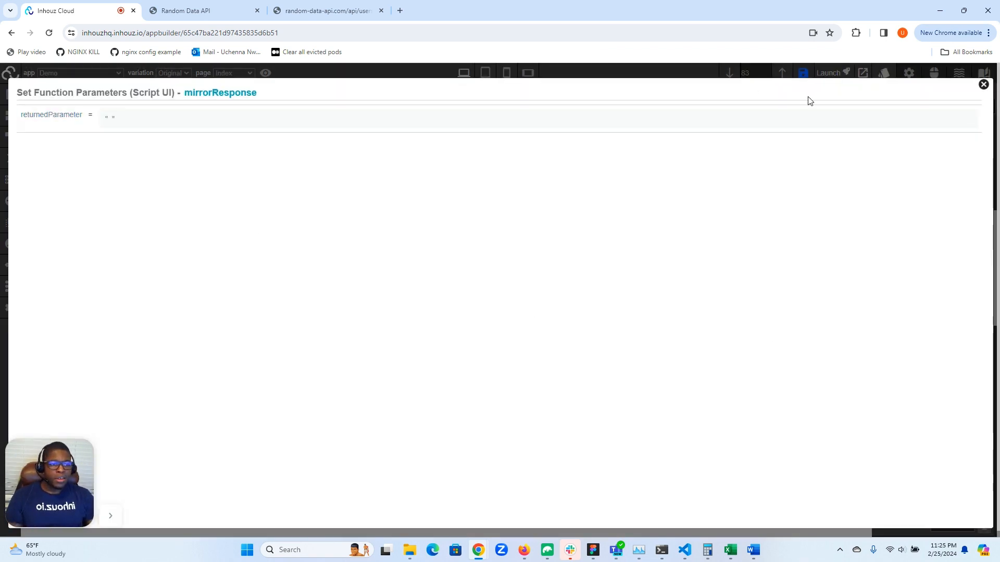
left_click(983, 85)
- Set the number input's appDataField to numberColorTracker
left_click(157, 95)
left_click(909, 73)
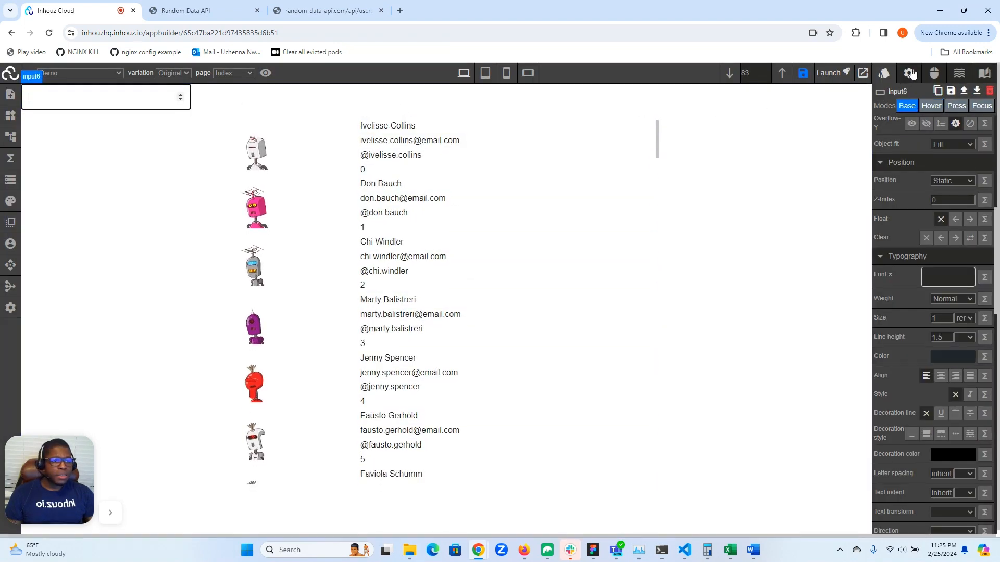
left_click(903, 176)
double_click(902, 176)
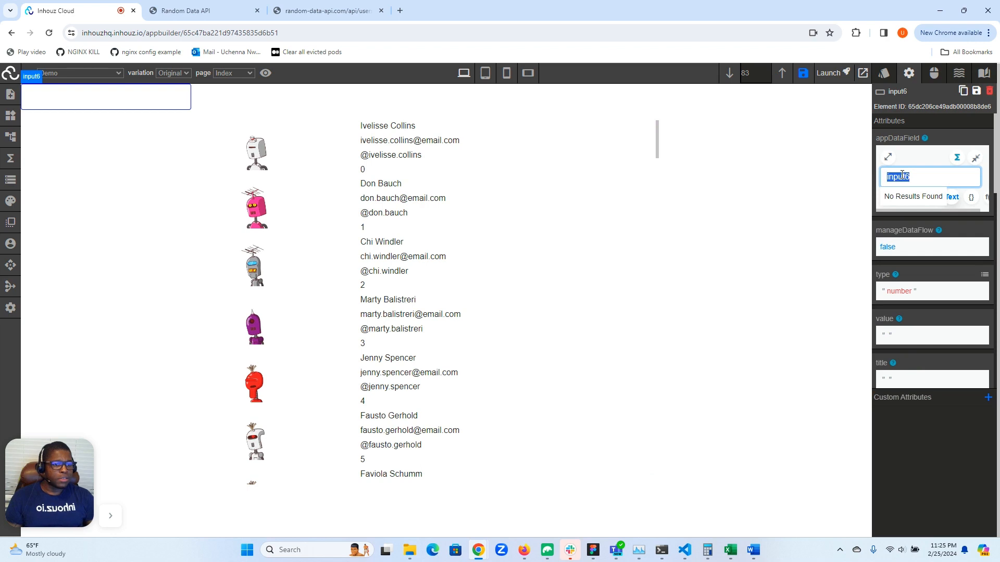
type("numberC")
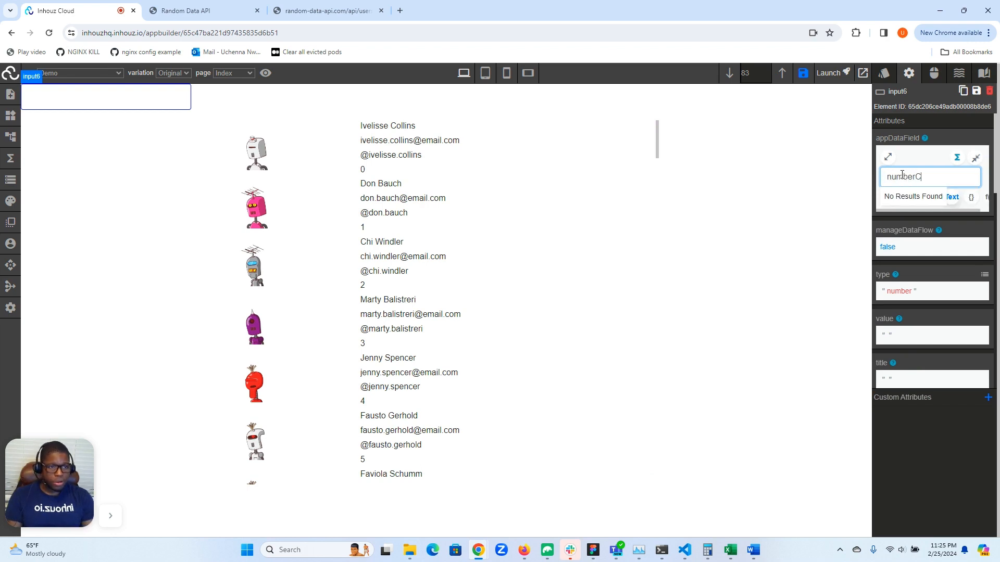
type("olorTra")
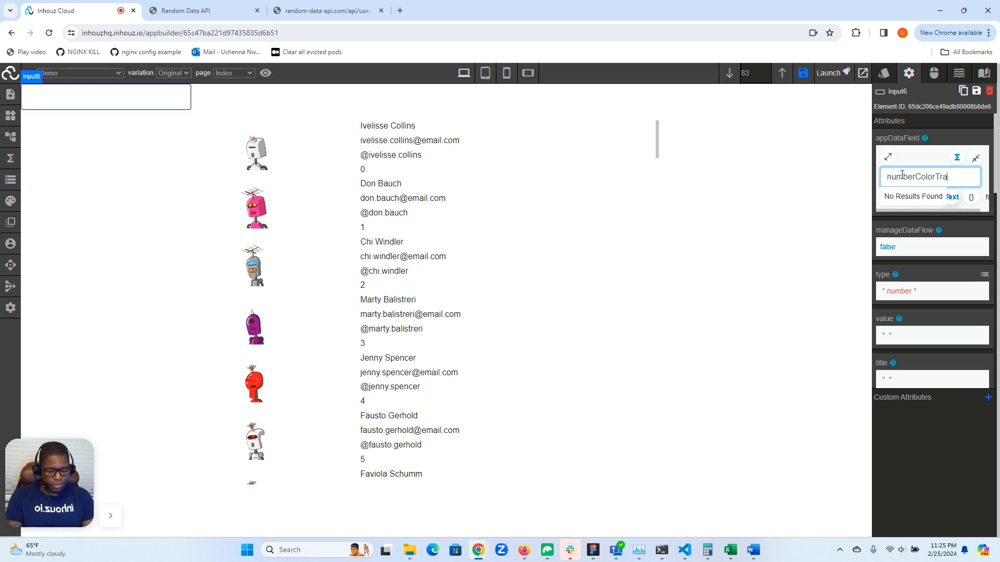
- Copy the field name and add a "numberColorTracker" entry with value 0 to the initial app data JSON
double_click(919, 179)
key("ctrl+c")
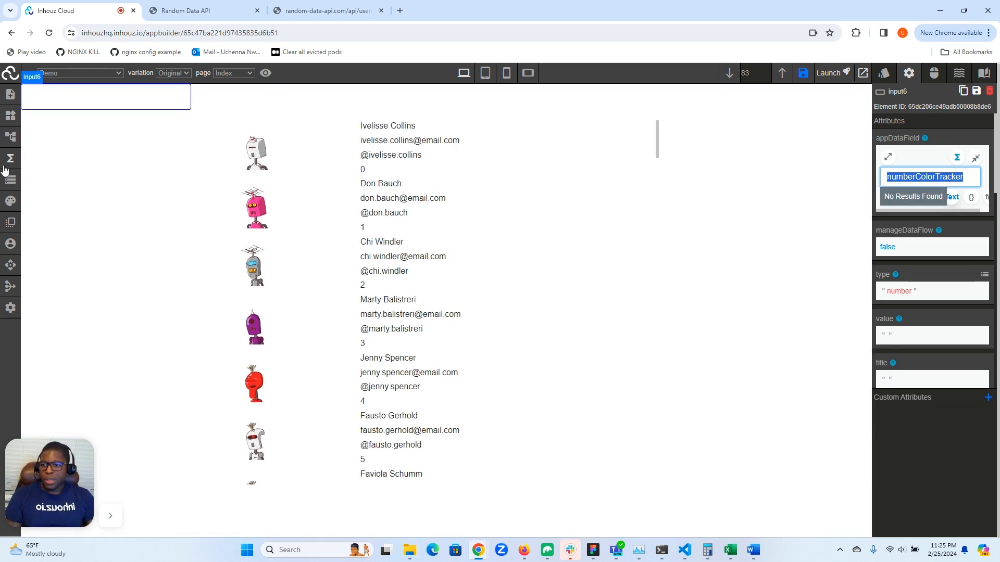
left_click(7, 184)
left_click(83, 94)
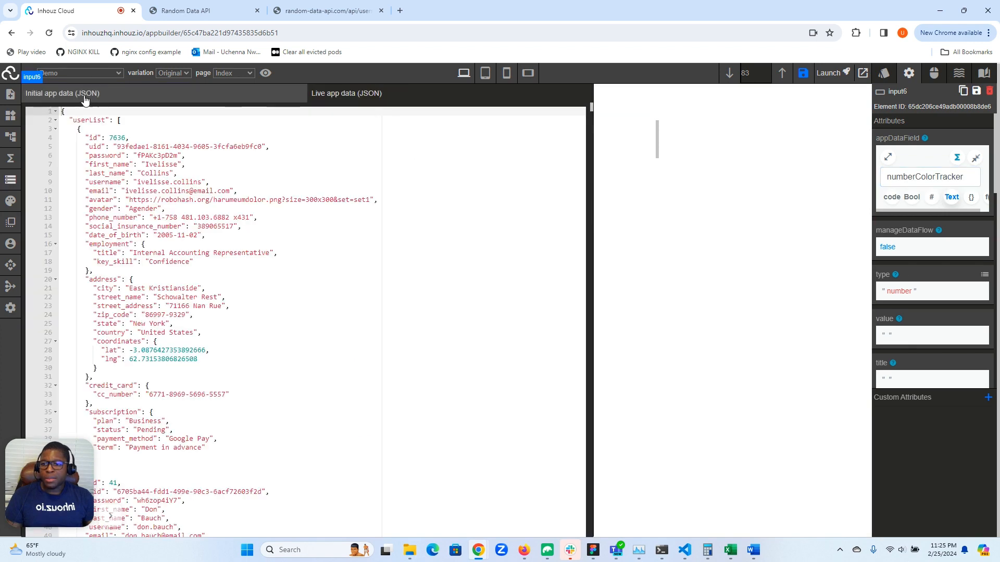
left_click(207, 152)
type(",")
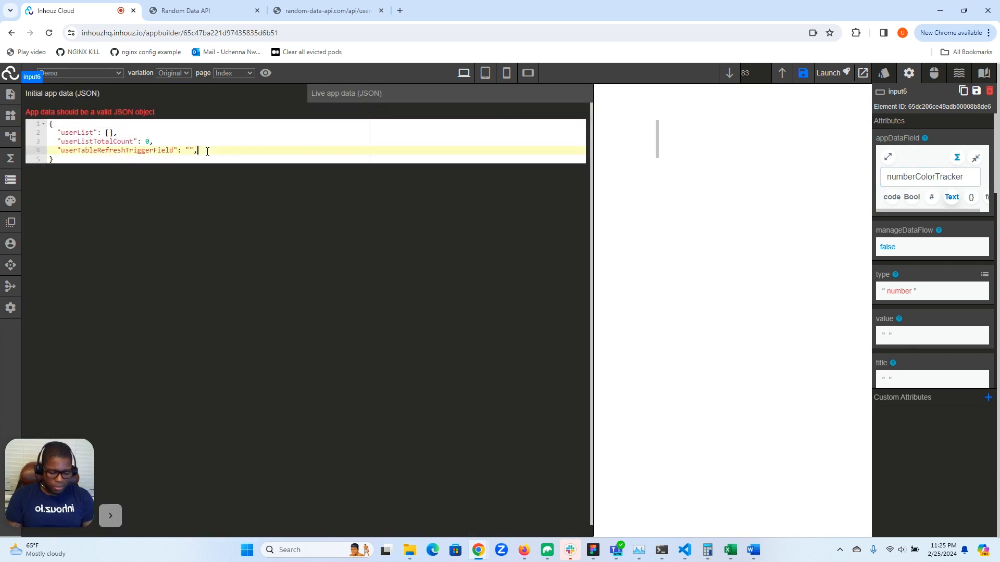
key("Return")
type("\"")
key("ctrl+v")
type("\" : 0")
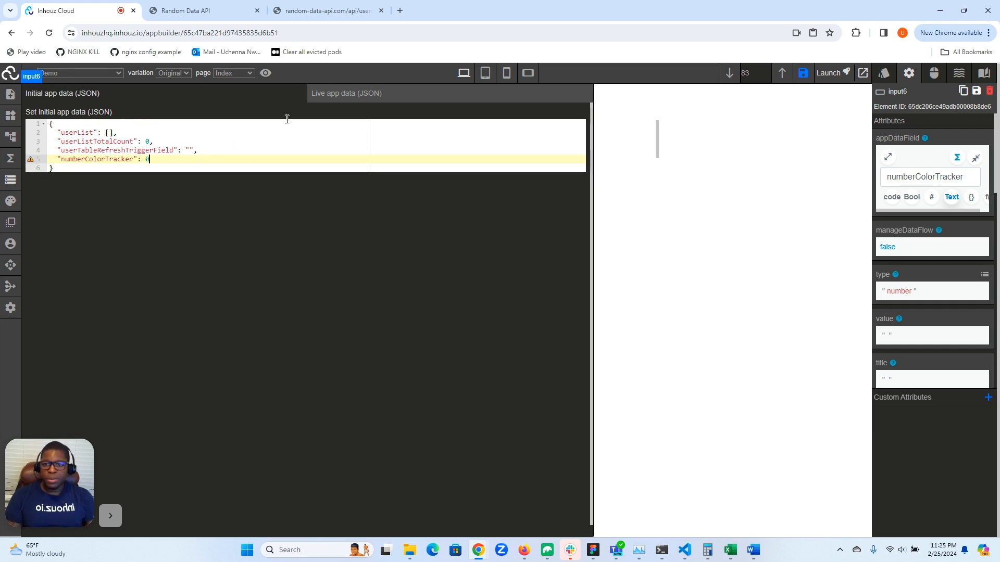
left_click(352, 97)
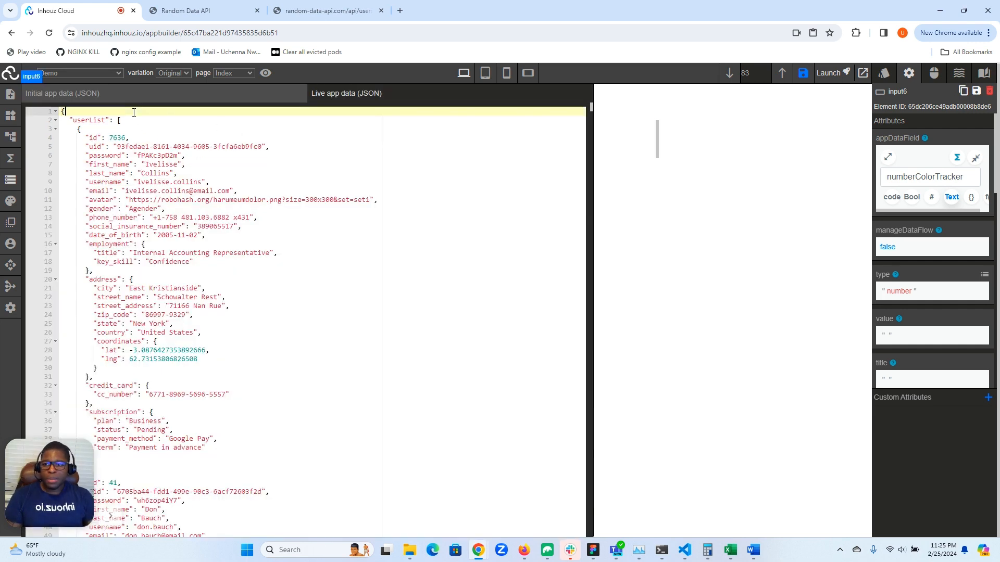
key("Return")
type("\"")
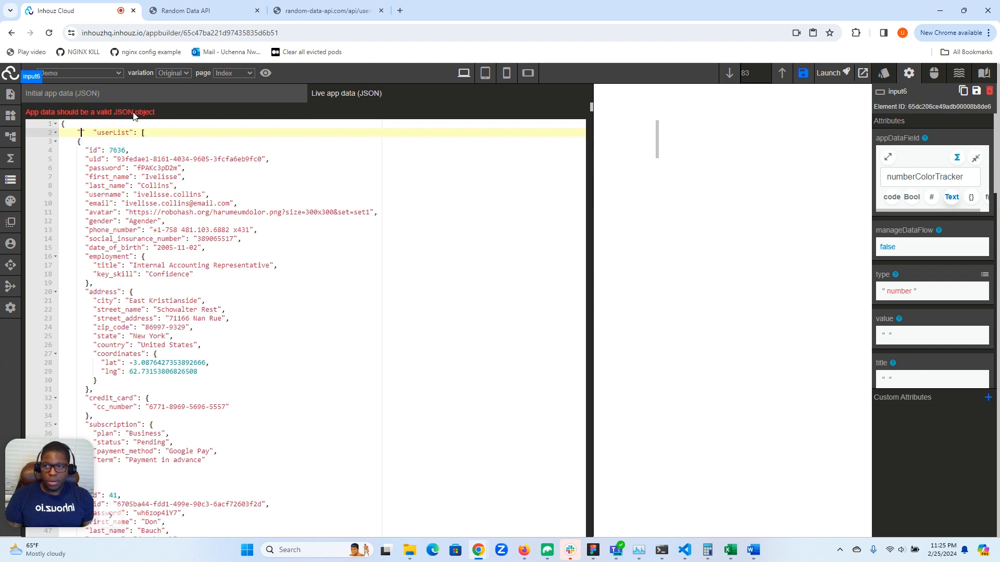
left_click(95, 134)
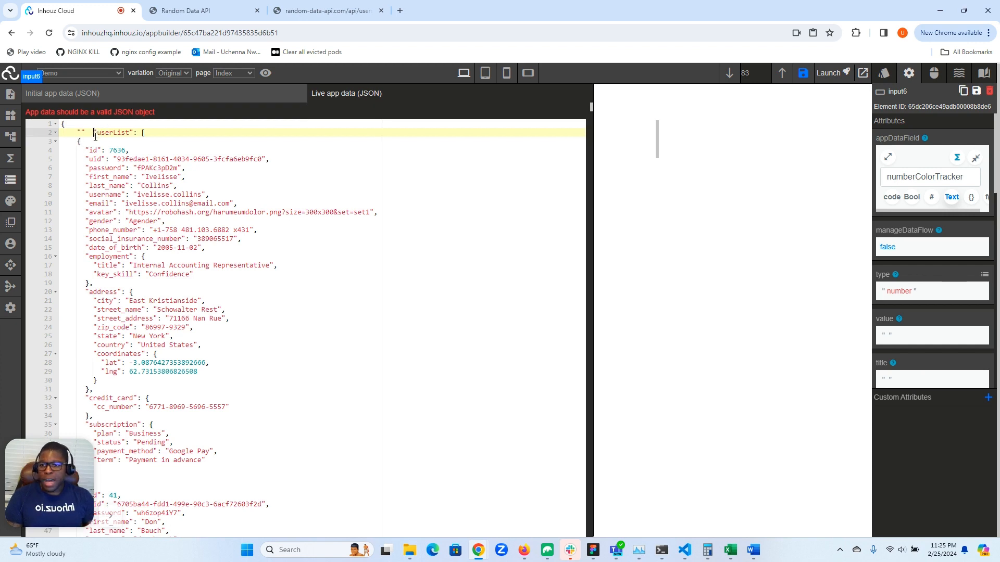
key("BackSpace")
key("BackSpace")
key("BackSpace")
key("BackSpace")
key("BackSpace")
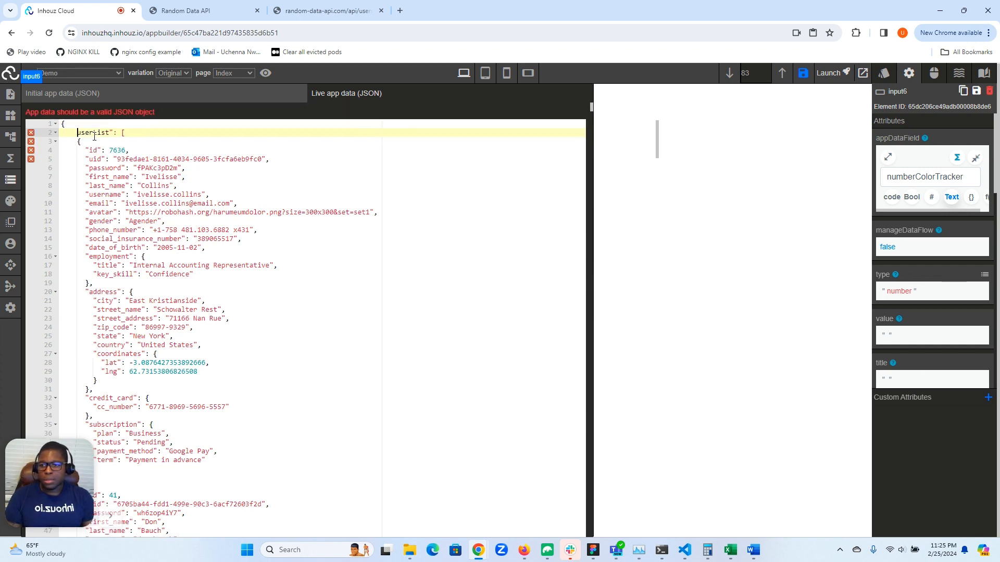
type("\"")
- Examine the live app data JSON down to its end, and return to the initial app data
scroll(363, 151, "down", 15)
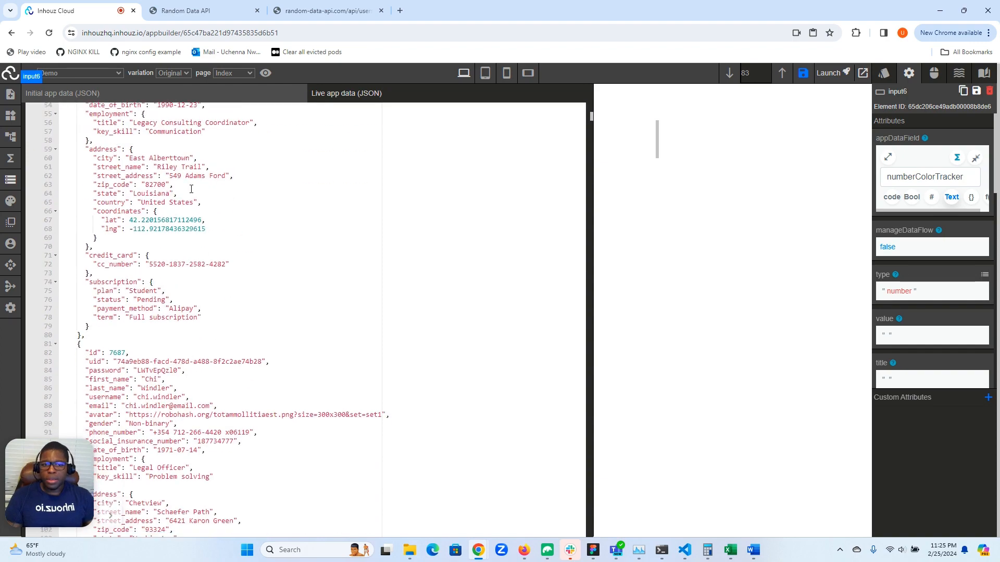
left_click_drag(591, 125, 573, 534)
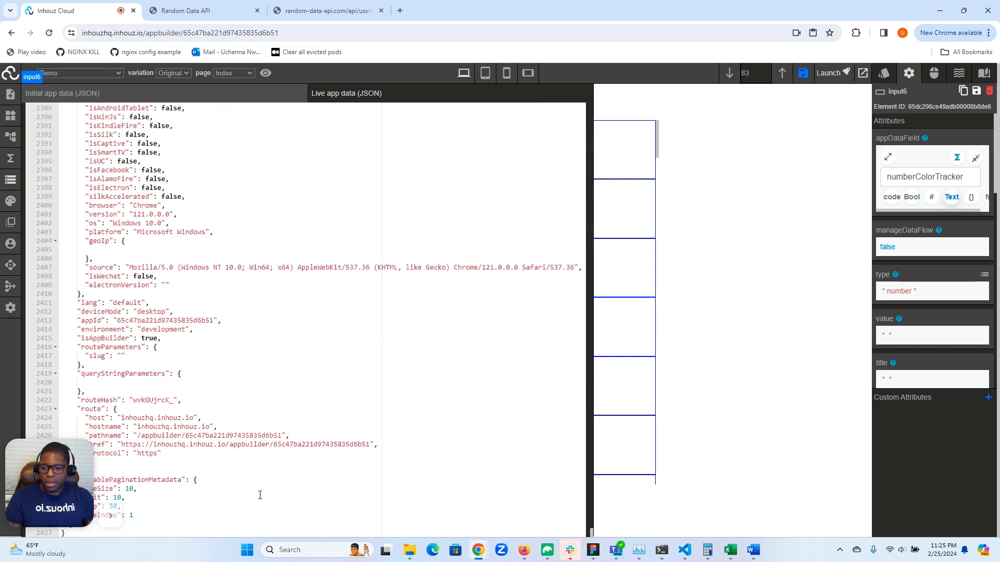
left_click(148, 97)
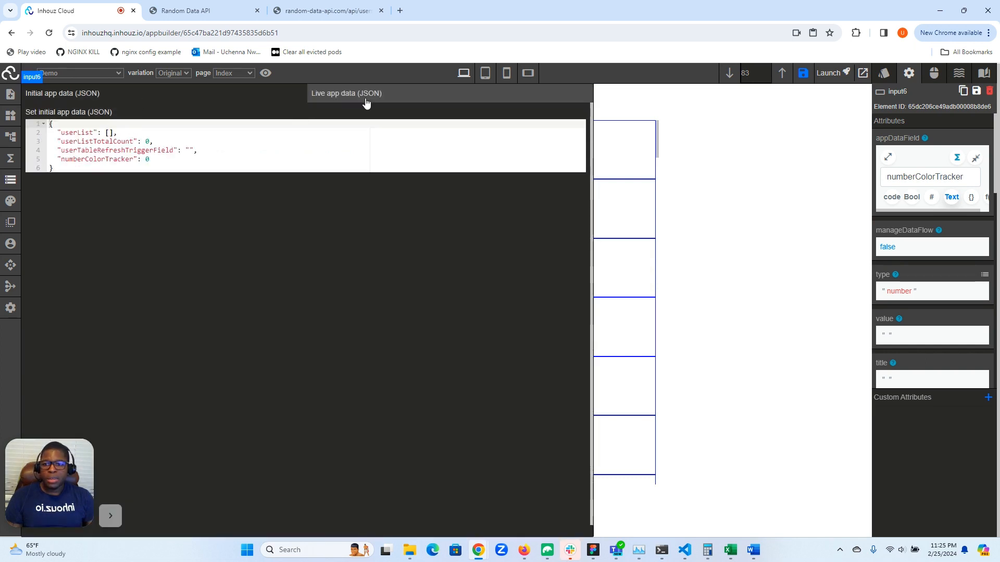
- Copy the "numberColorTracker": 0 entry from the initial app data and add it as the first entry of the live app data JSON
left_click_drag(150, 160, 57, 159)
key("ctrl+c")
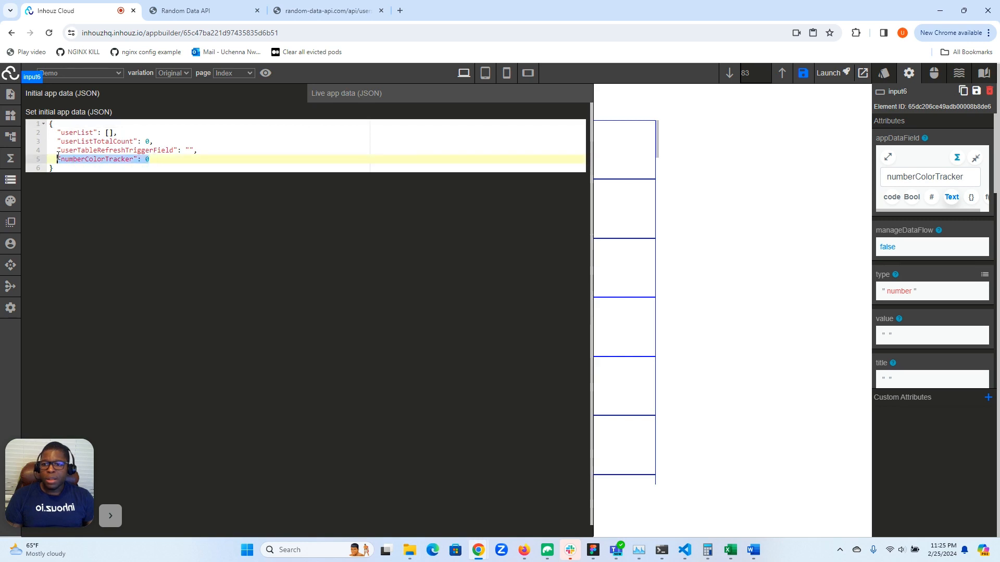
left_click(354, 94)
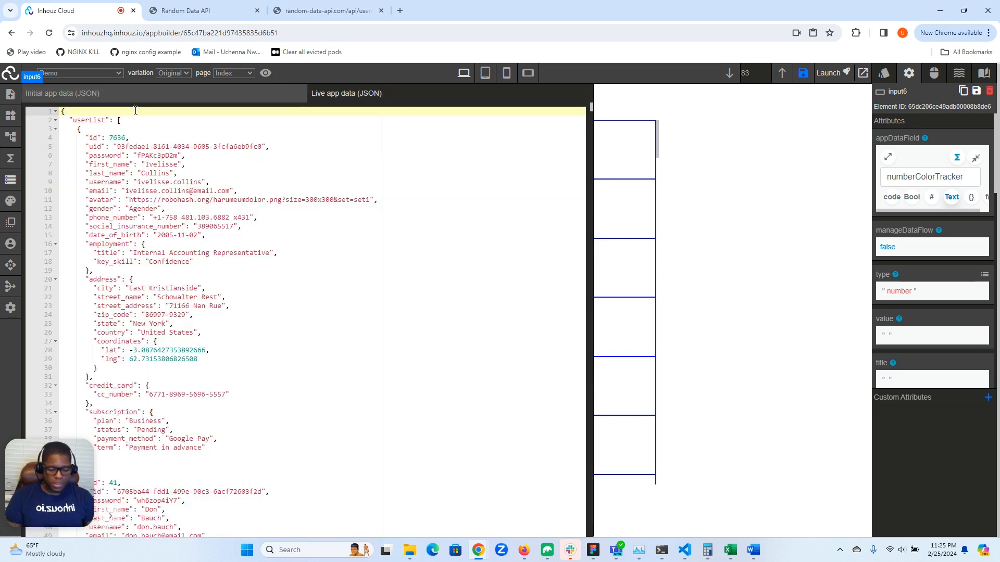
key("Return")
key("ctrl+v")
type(",")
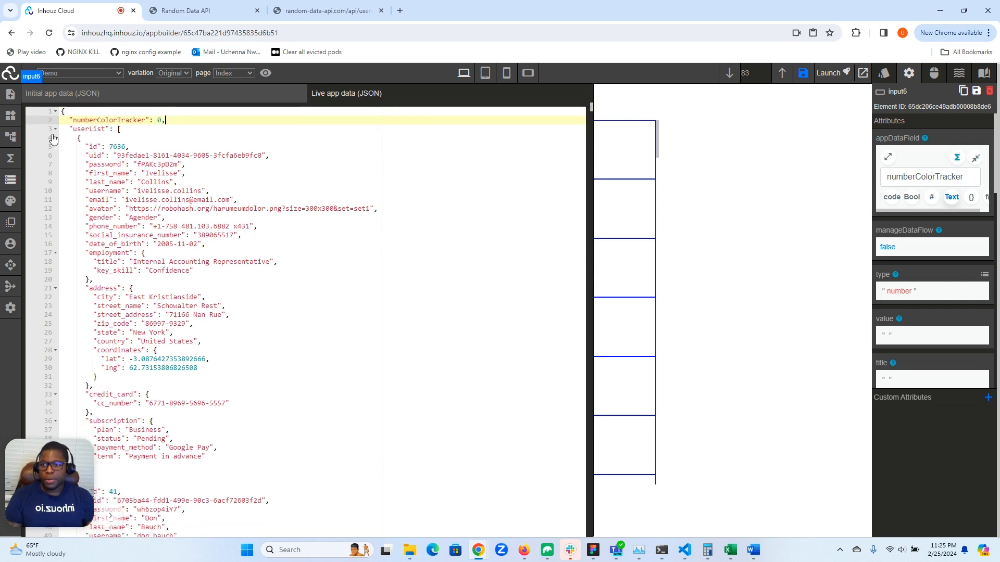
left_click(8, 182)
- Select the number input and copy the field name numberColorTracker from its appDataField
left_click(110, 94)
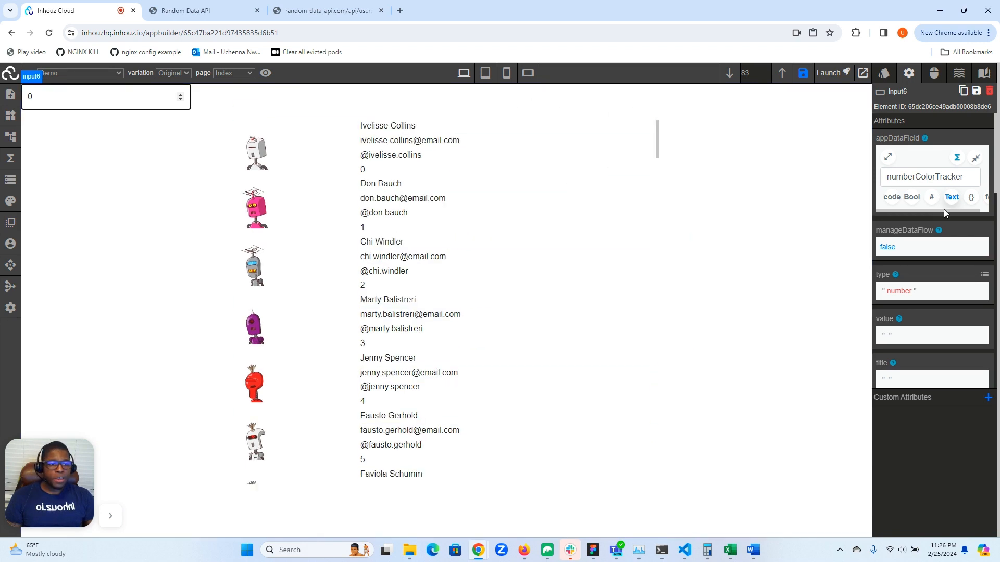
left_click(948, 178)
double_click(948, 179)
right_click(947, 178)
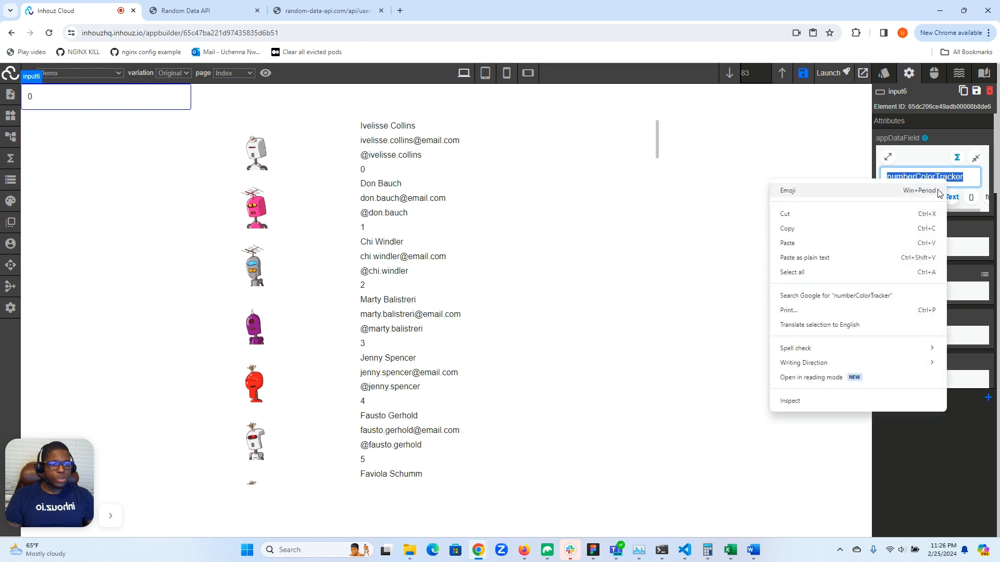
left_click(797, 229)
- Open the arguments of the mirrorResponse function on the user name text block's color and switch returnedParameter to code entry
left_click(422, 132)
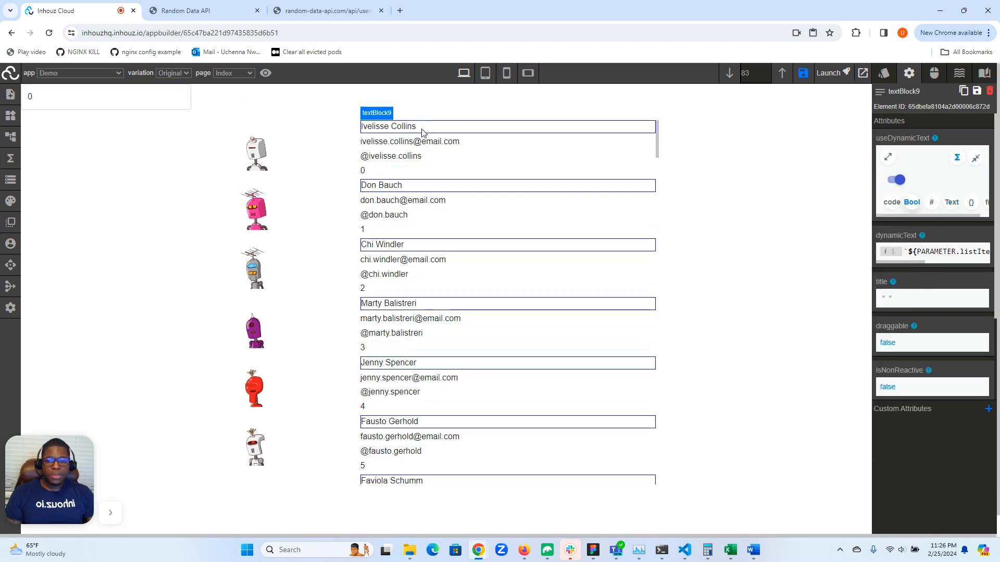
left_click(883, 72)
scroll(933, 239, "down", 2)
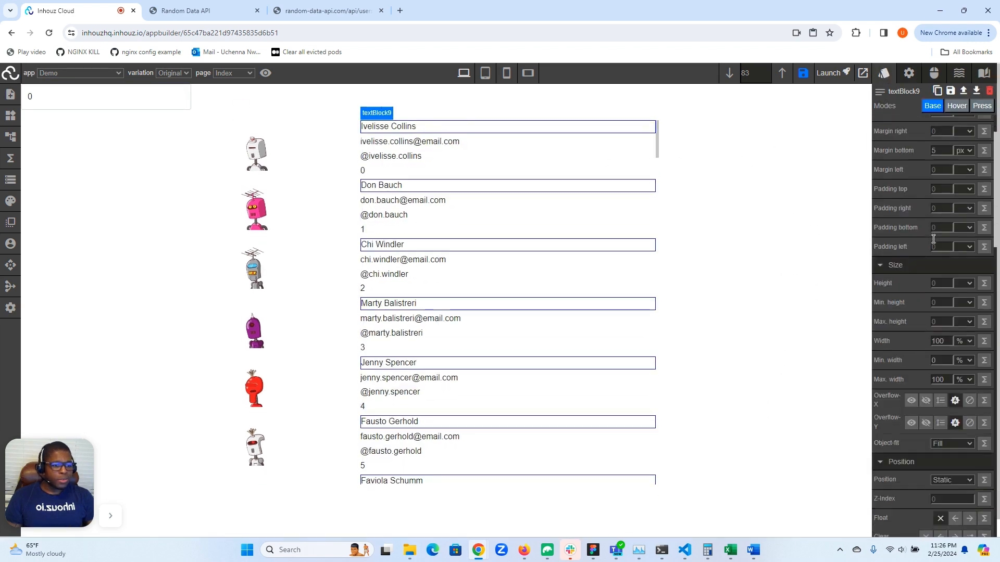
scroll(933, 238, "down", 10)
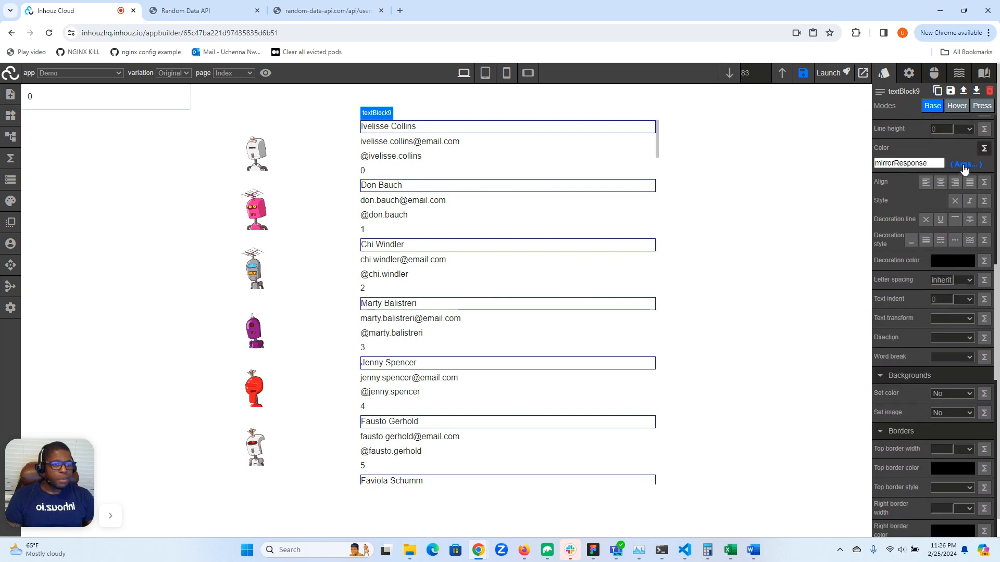
left_click(963, 165)
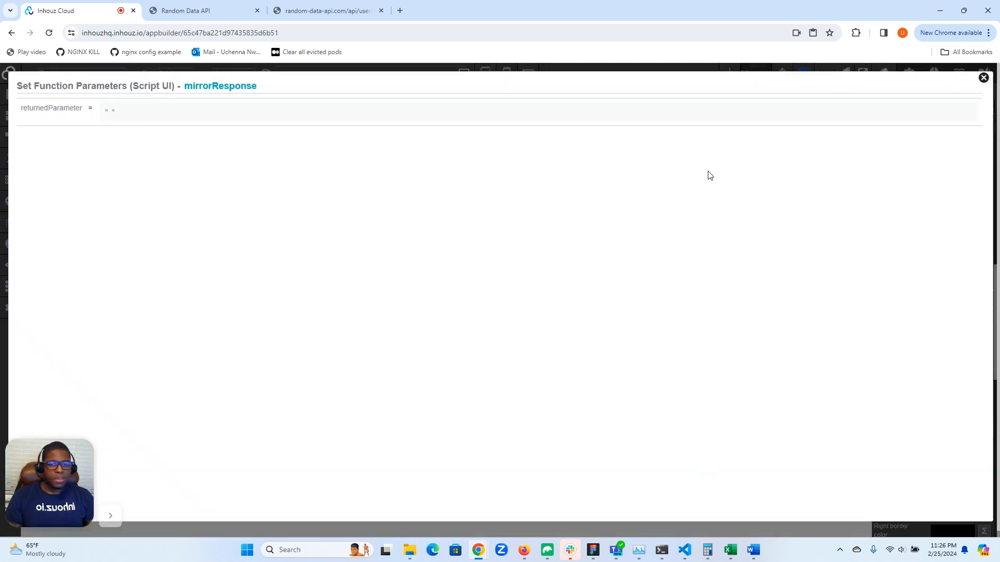
left_click(109, 122)
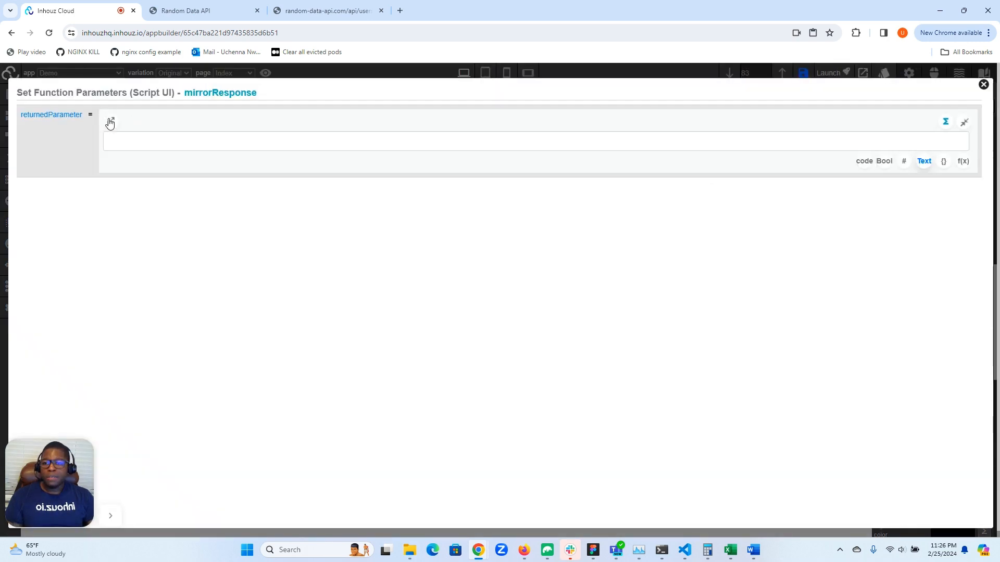
left_click(864, 161)
left_click(435, 135)
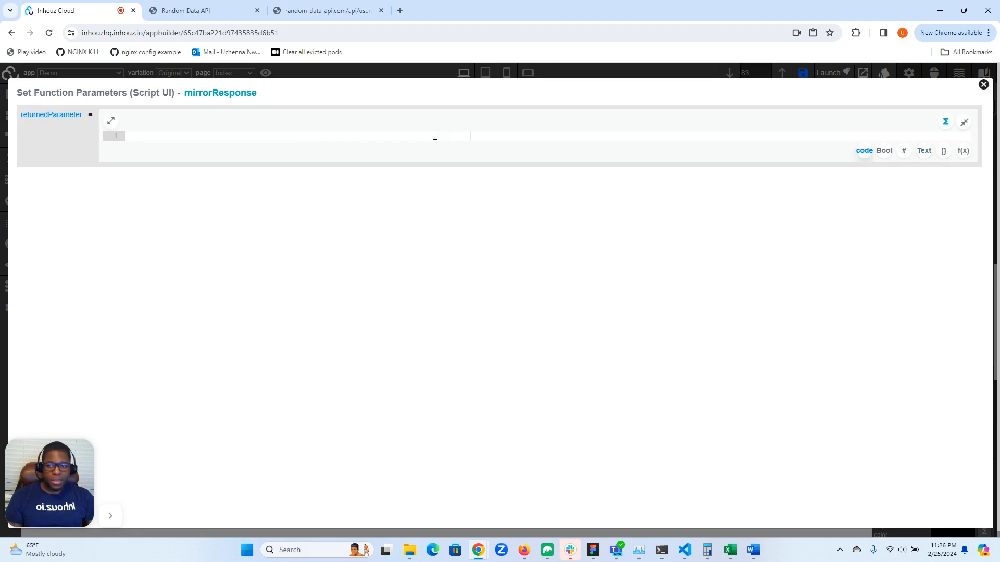
- Set returnedParameter to PARAMETER.App_Data.numberColorTracker > 2 ? 'red' : 'blue' and close the function parameters
type("PARAMETER.Ap")
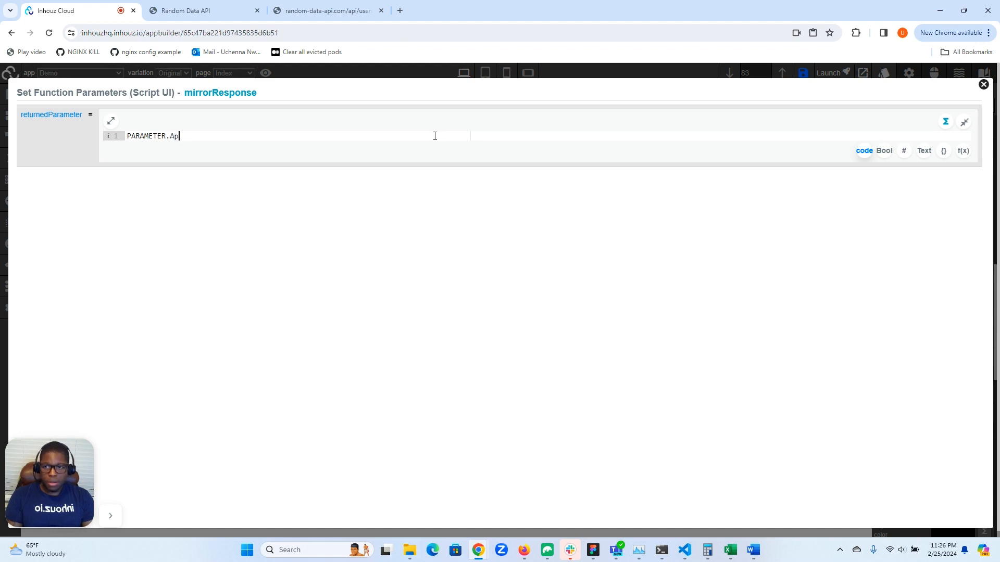
type("p_Data.numberColorTracker")
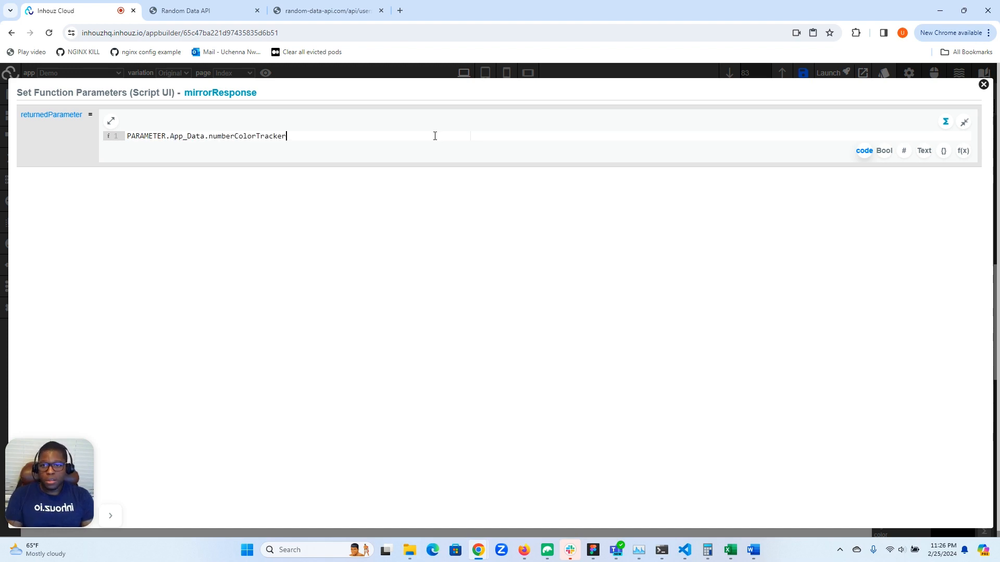
type(" >")
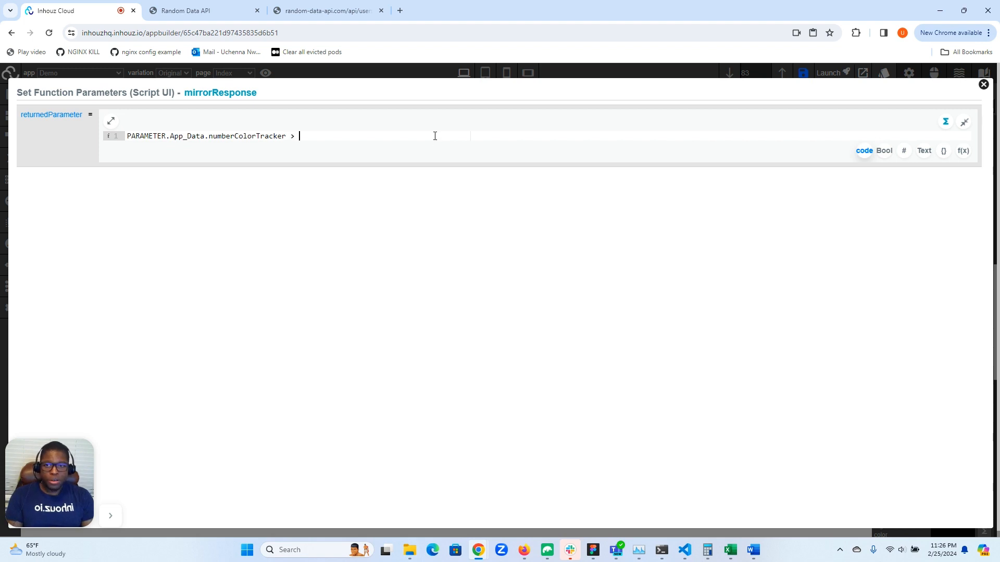
type(" 2")
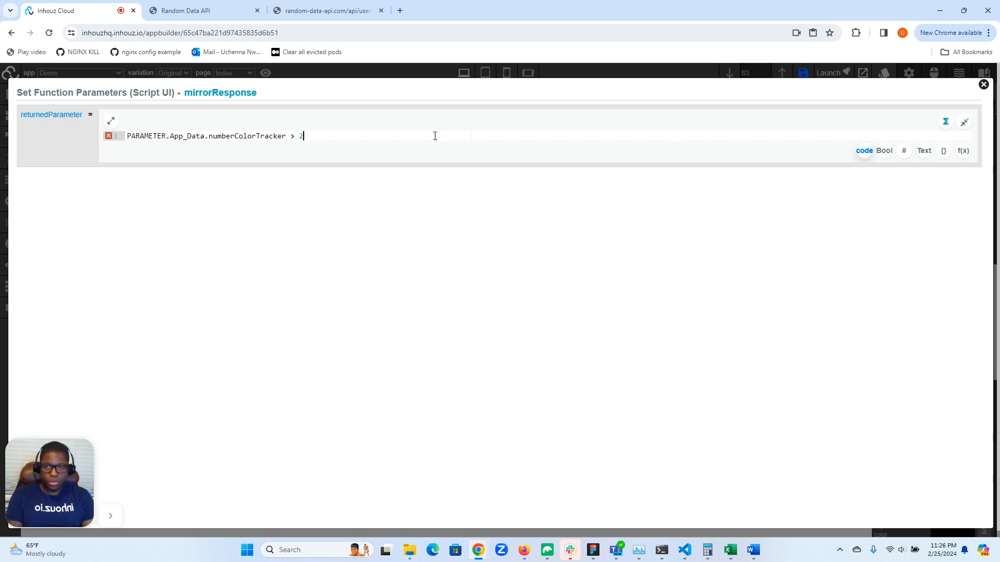
type(" '")
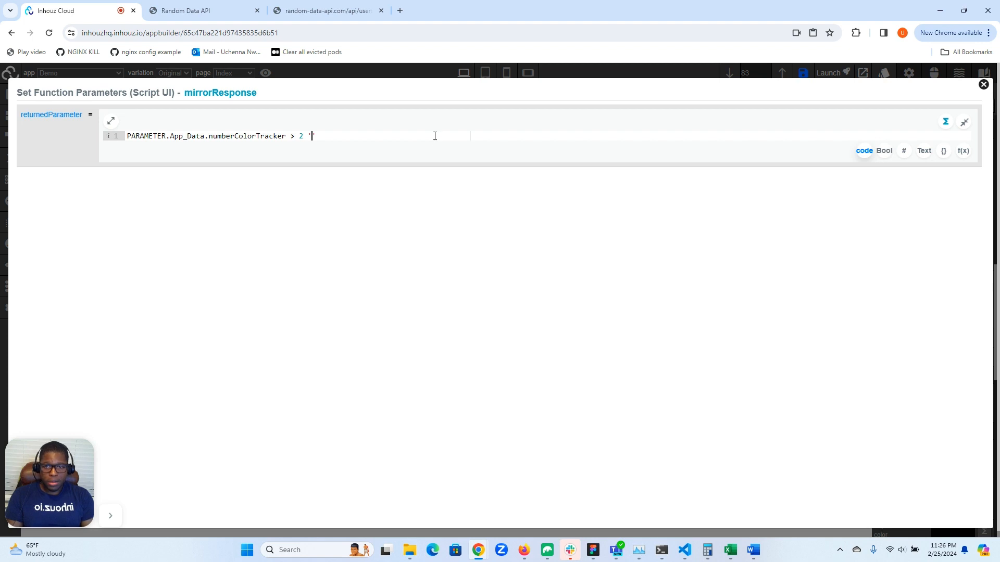
key("BackSpace")
type("? ")
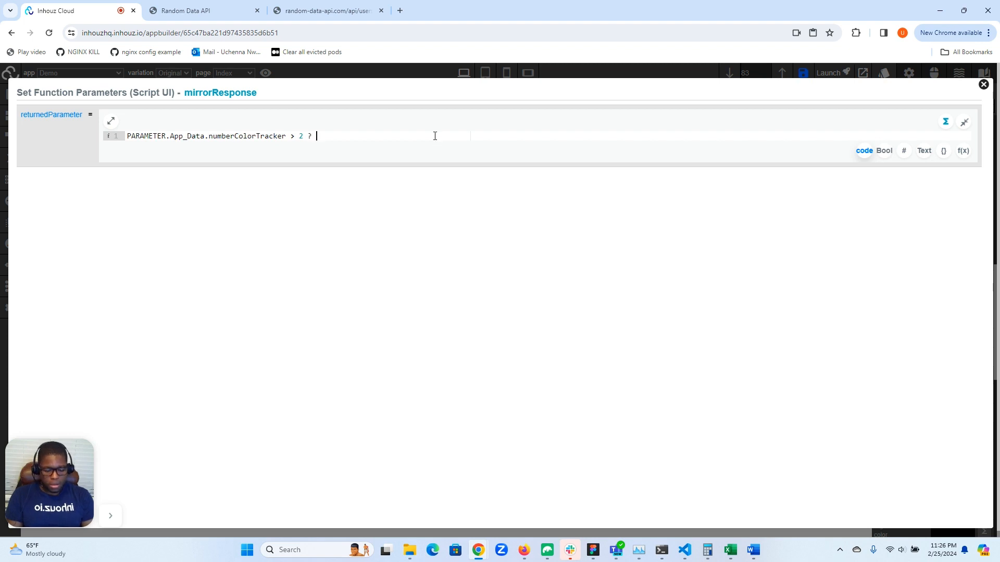
type("'red' : '")
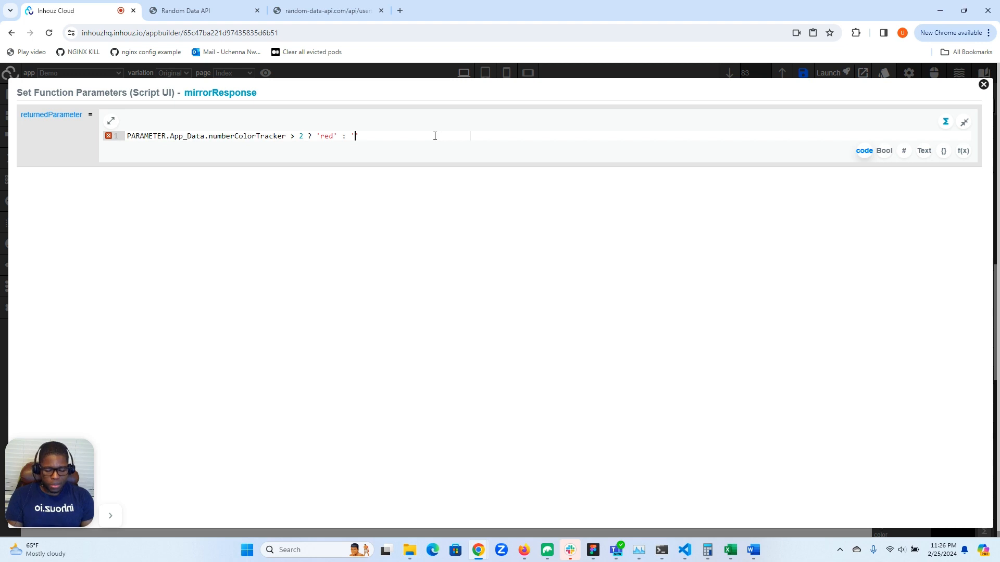
type("blue")
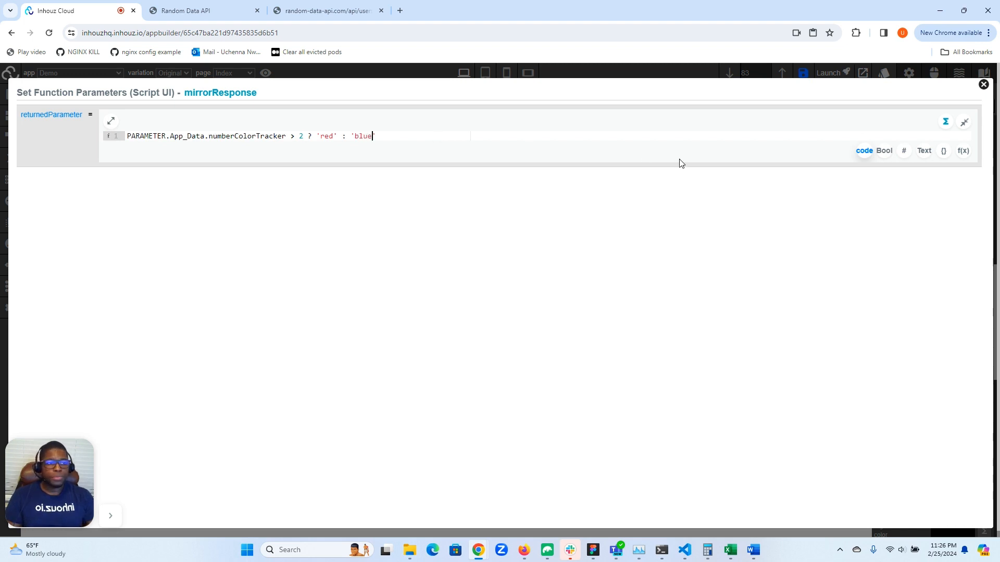
left_click(986, 86)
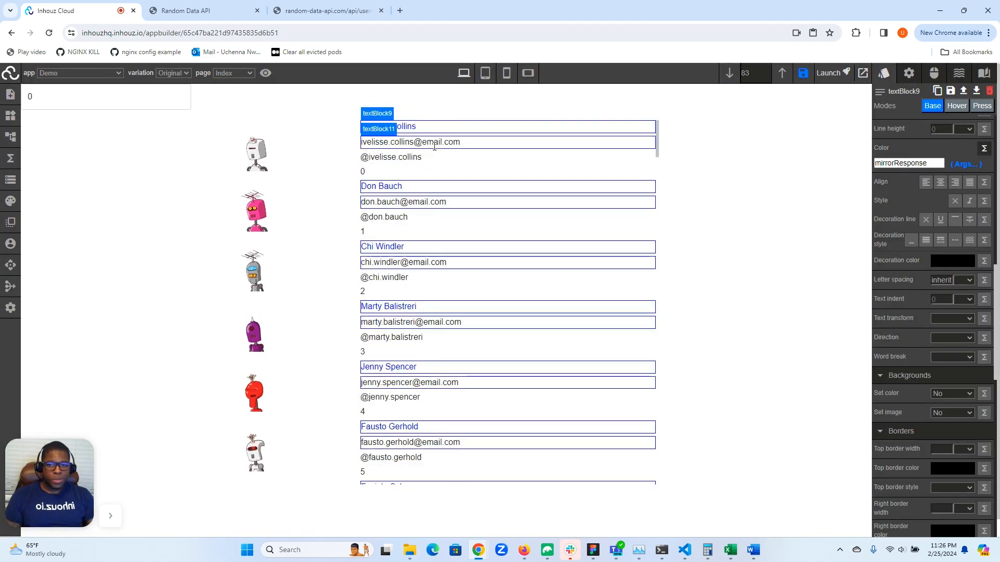
- Raise the number input to 3 and check the user name colors throughout the list
left_click(133, 103)
left_click(183, 93)
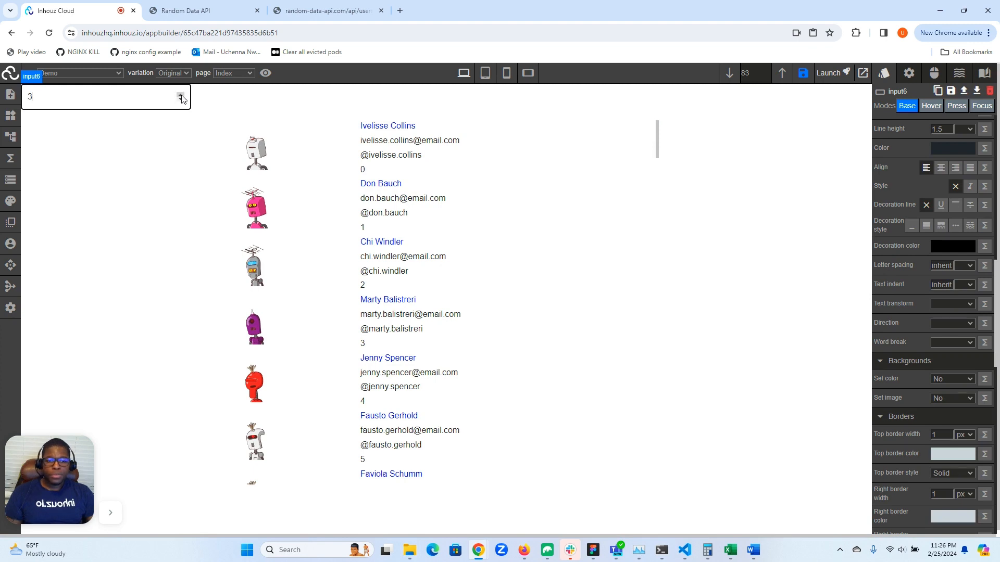
scroll(429, 195, "down", 6)
scroll(428, 196, "up", 6)
left_click(510, 193)
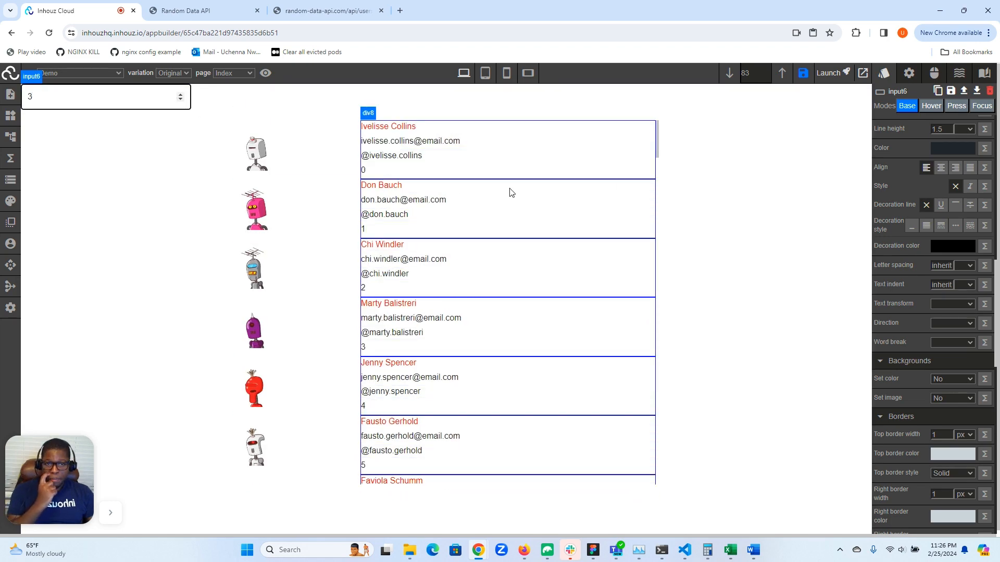
scroll(511, 193, "down", 12)
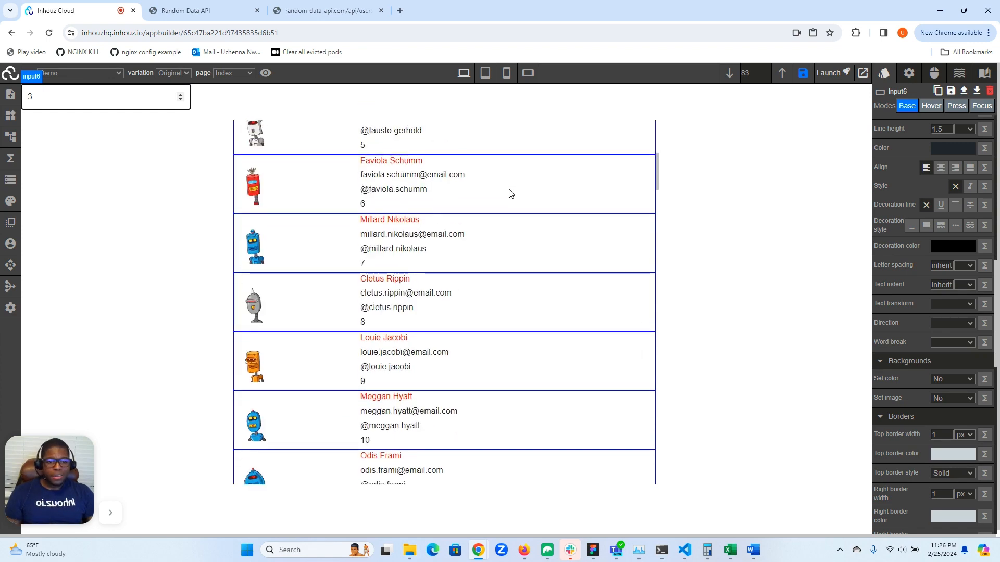
scroll(509, 194, "up", 12)
- Lower the number input to 2 and check the user name colors in the list again
left_click(180, 100)
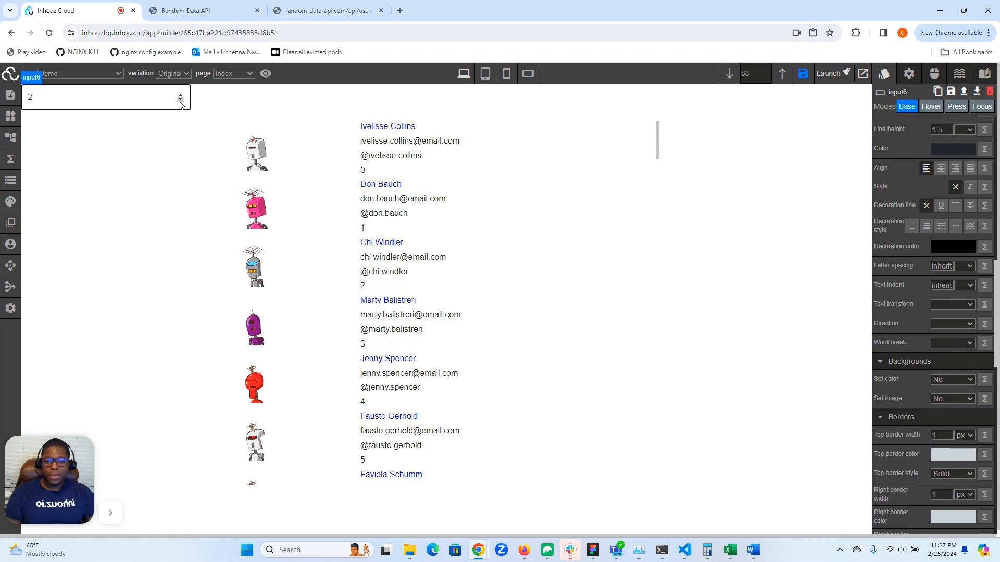
scroll(448, 192, "down", 6)
scroll(448, 190, "up", 7)
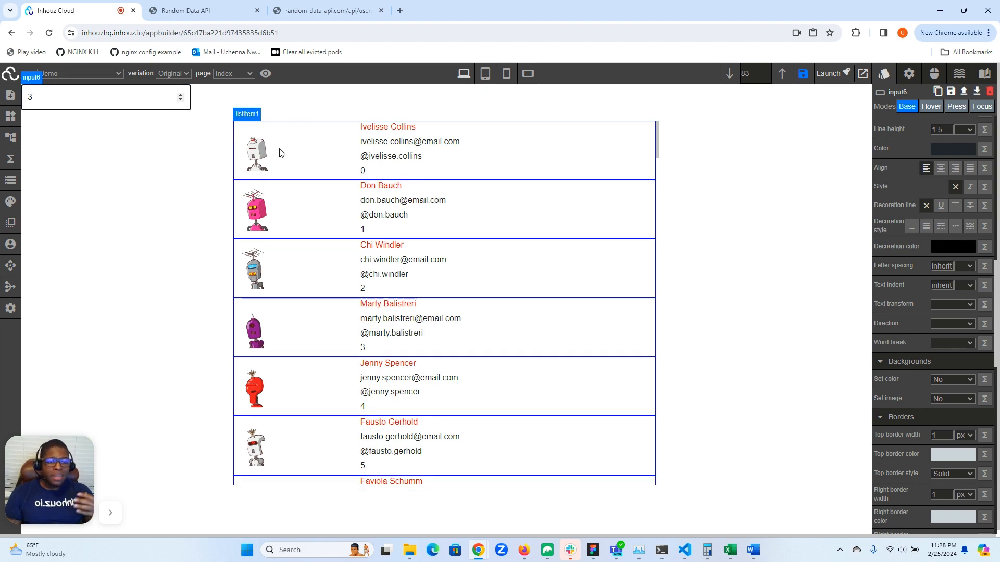
- Turn on isNonReactive in the attributes of the avatar image in the user list
left_click(251, 155)
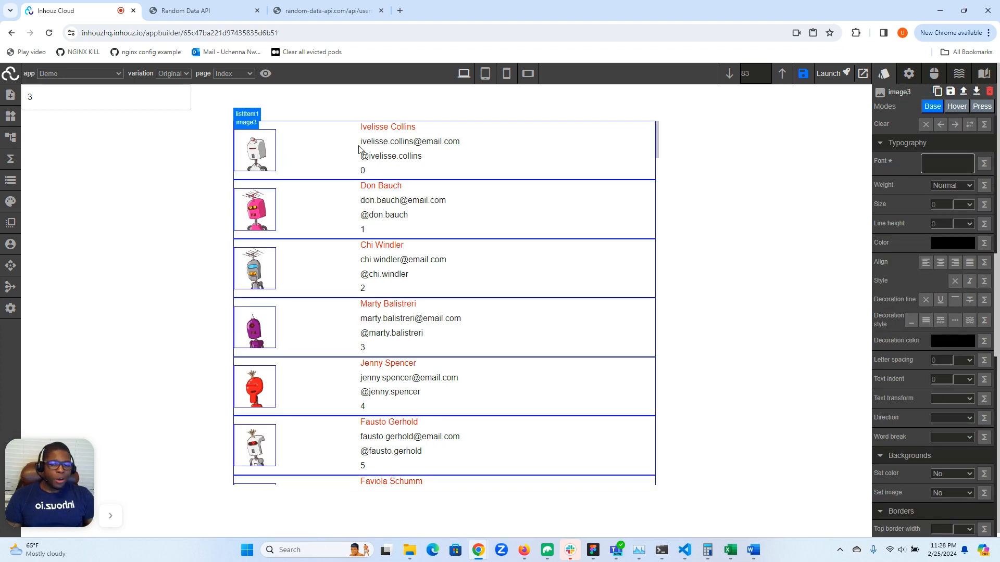
left_click(910, 76)
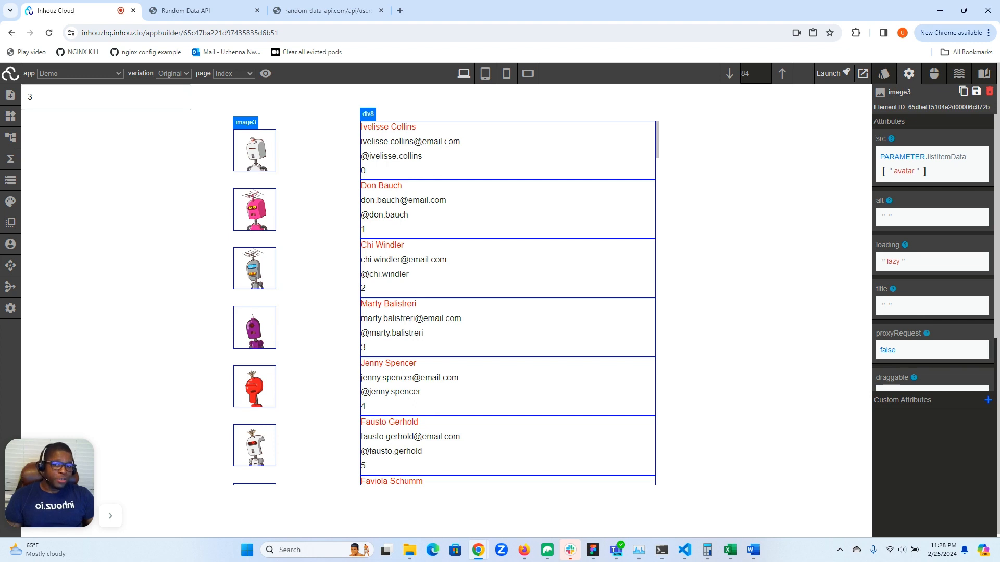
left_click(321, 154)
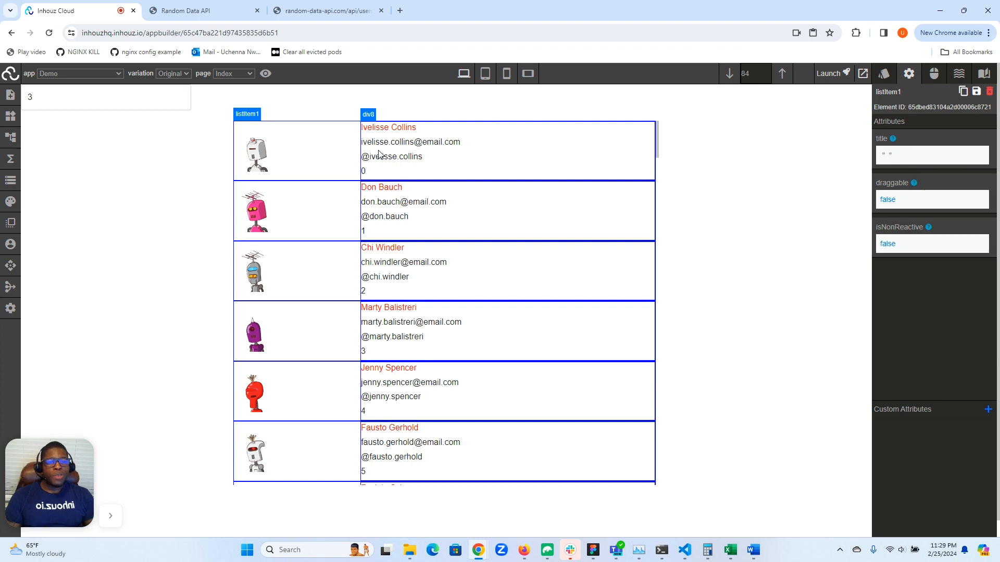
left_click(261, 150)
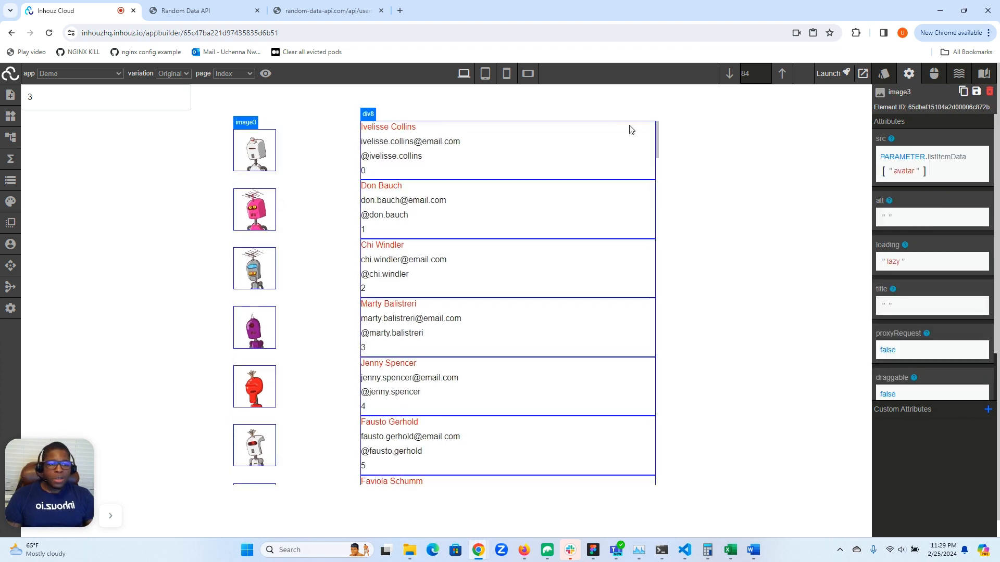
scroll(896, 172, "down", 1)
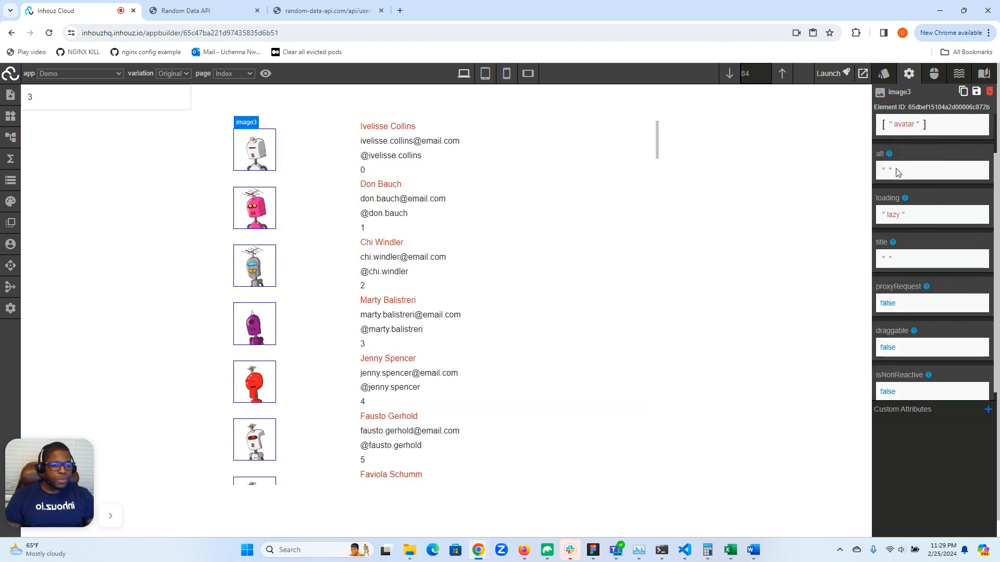
scroll(915, 216, "up", 1)
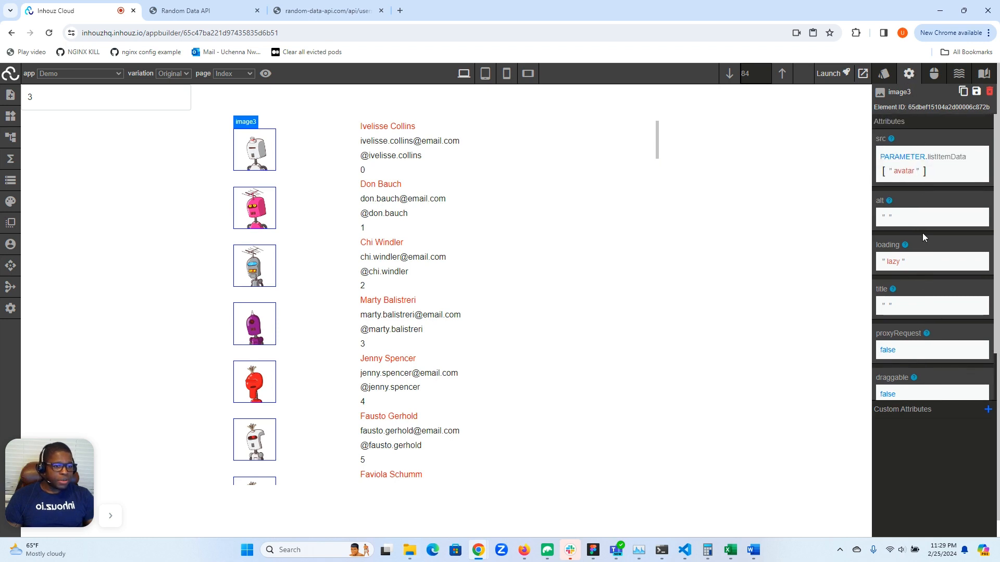
scroll(923, 233, "down", 1)
left_click(887, 382)
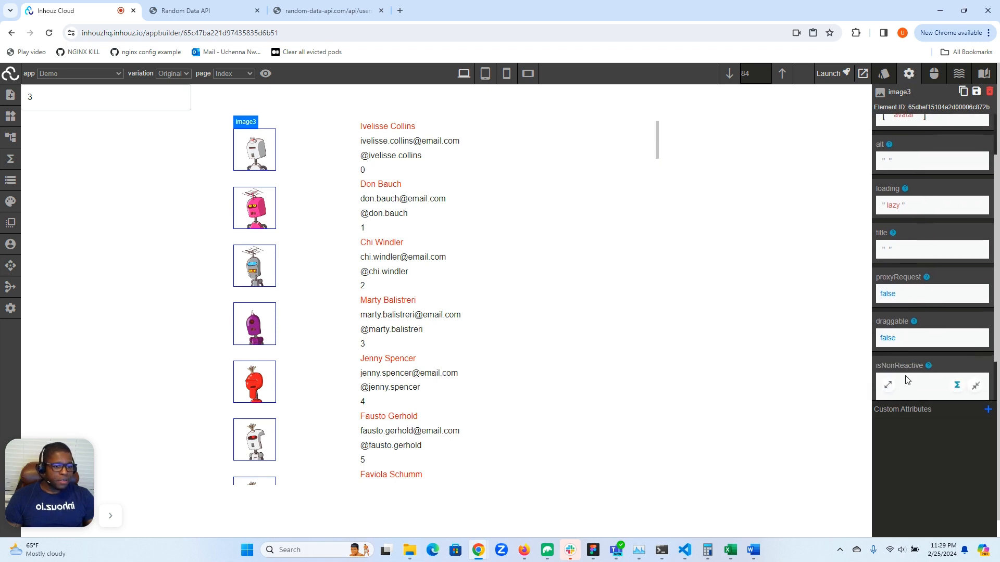
scroll(904, 375, "down", 1)
left_click(897, 354)
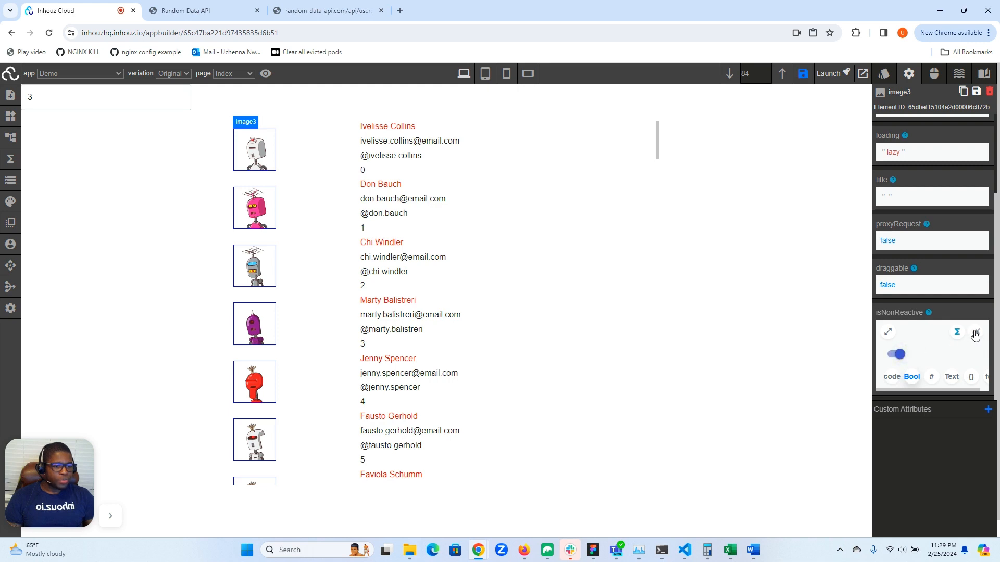
left_click(976, 332)
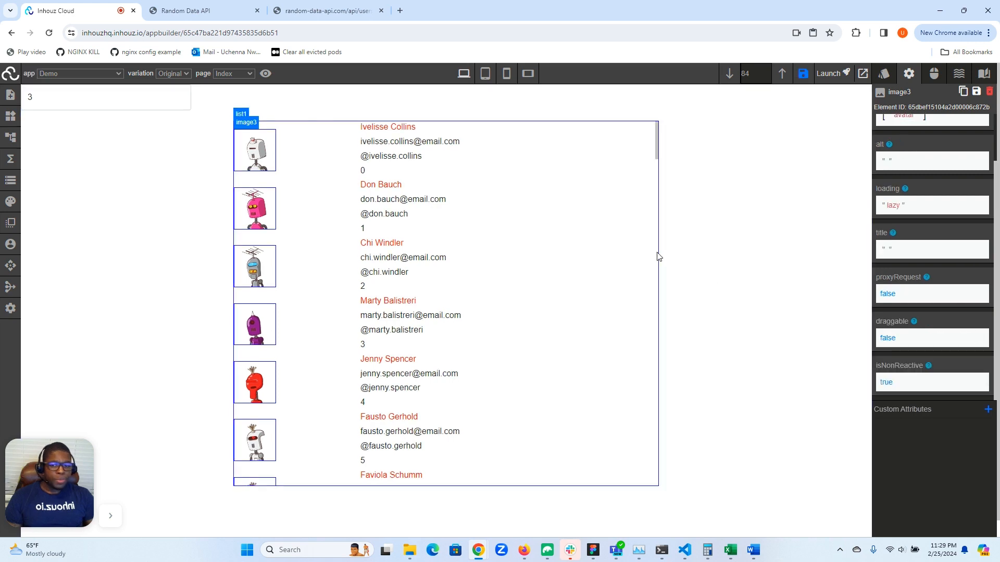
- Turn on isNonReactive in the attributes of the email text block in the user list
left_click(435, 142)
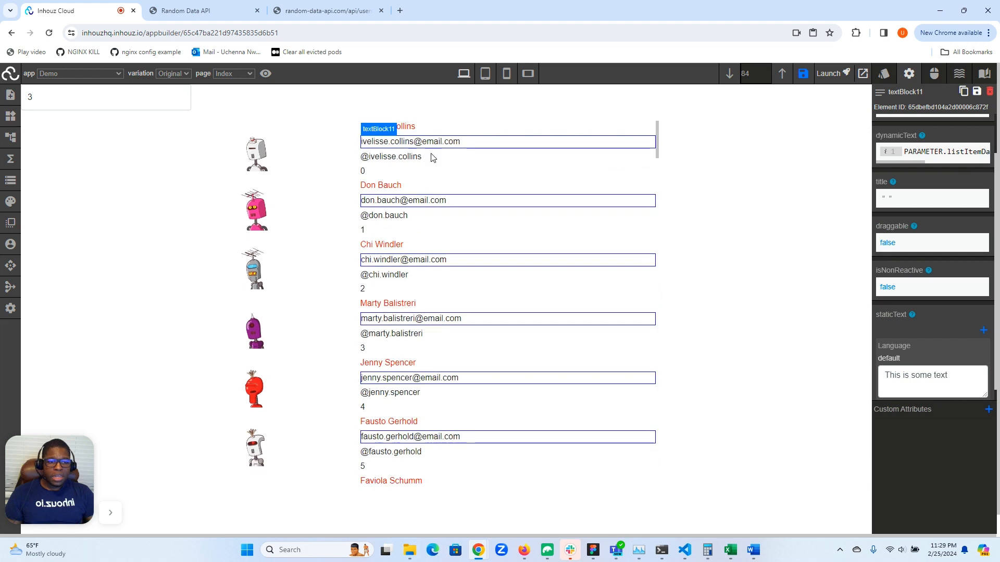
scroll(935, 162, "up", 1)
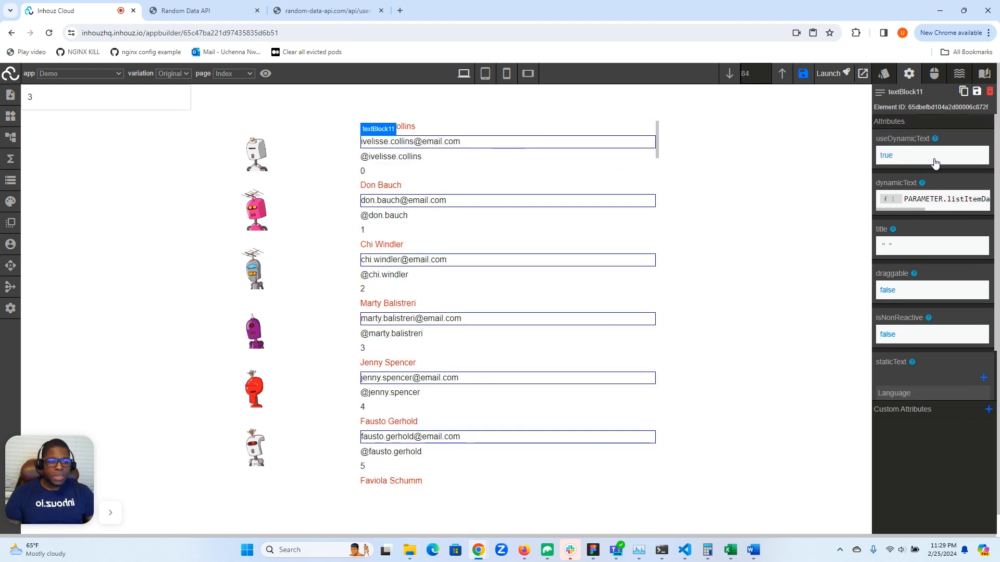
scroll(936, 163, "down", 1)
left_click(889, 274)
left_click(903, 301)
left_click(976, 277)
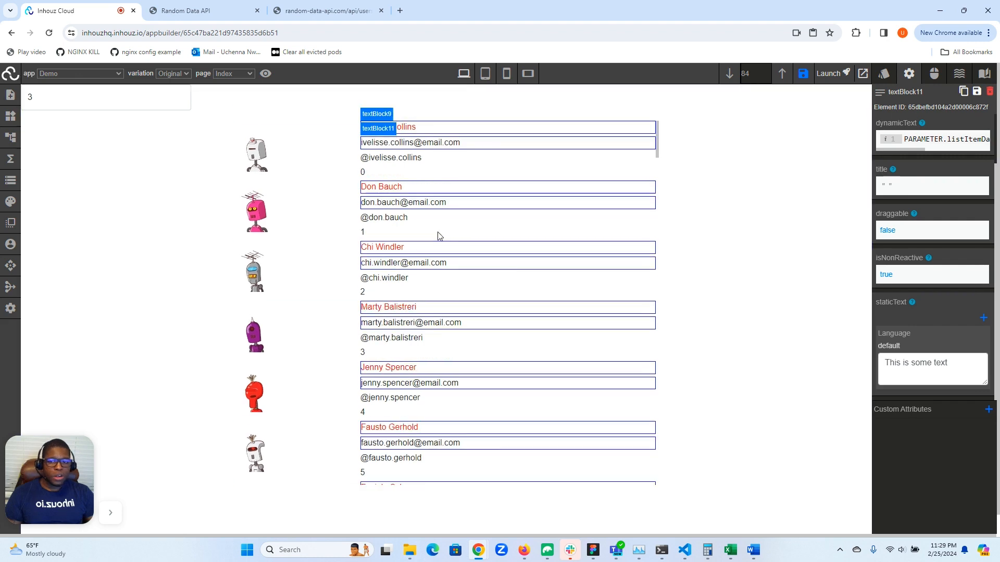
left_click(401, 156)
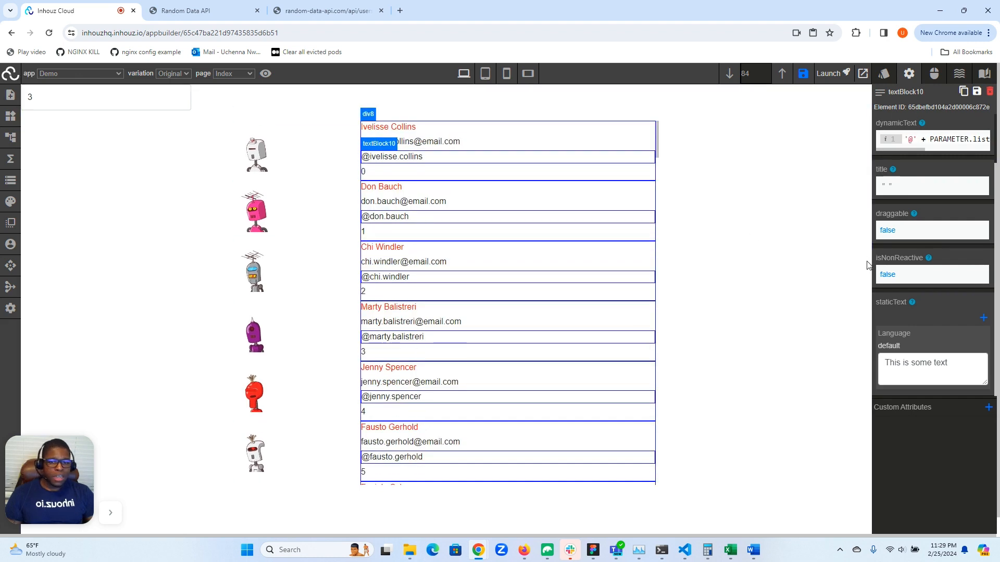
left_click(891, 276)
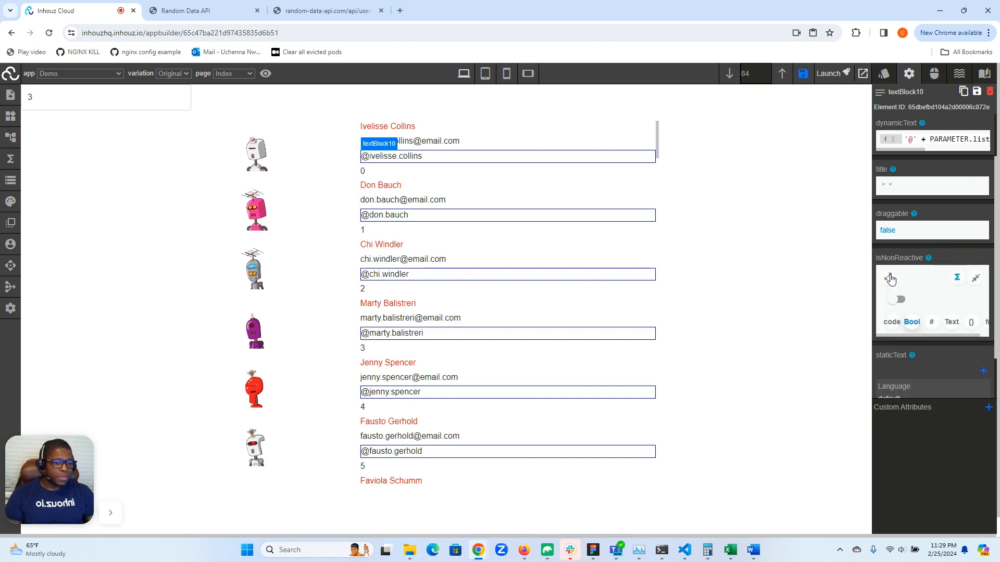
left_click(897, 300)
left_click(974, 278)
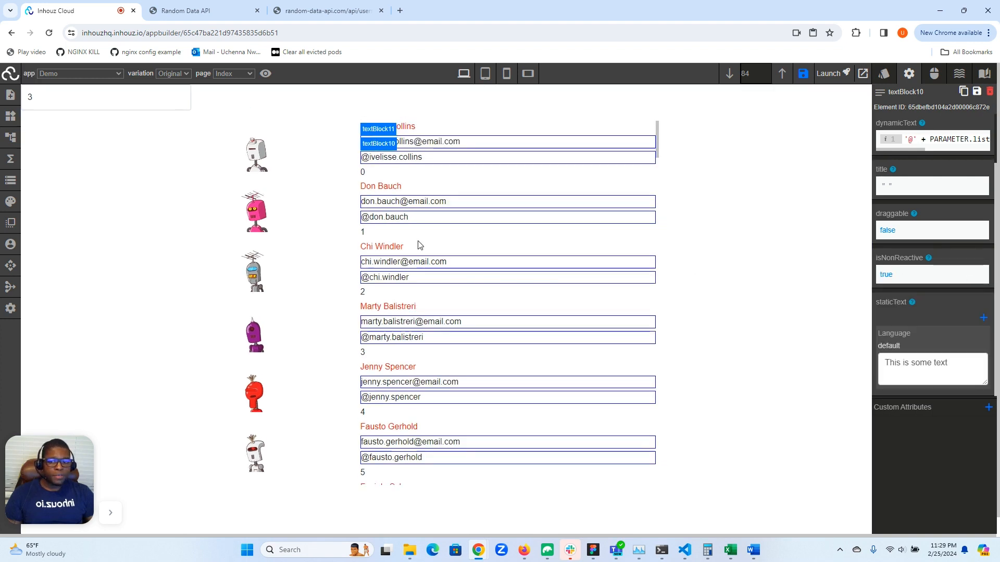
- Turn on isNonReactive for the text block showing the list item index
left_click(366, 231)
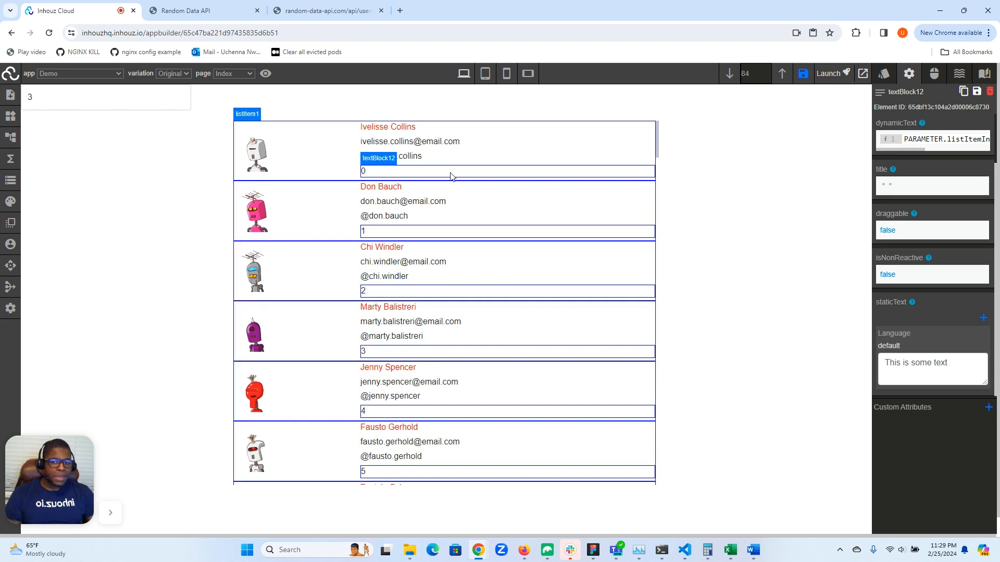
left_click(888, 275)
left_click(898, 300)
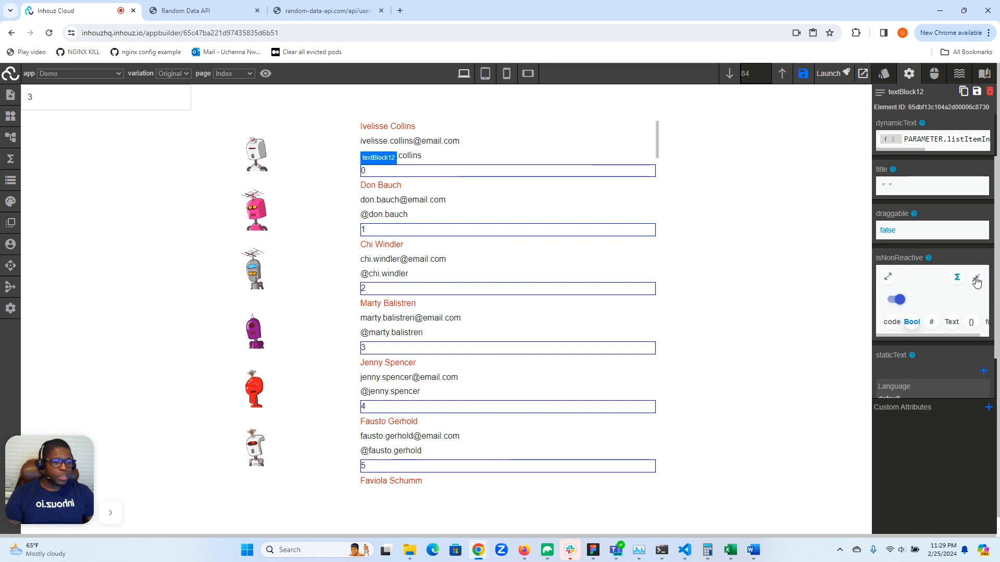
left_click(976, 278)
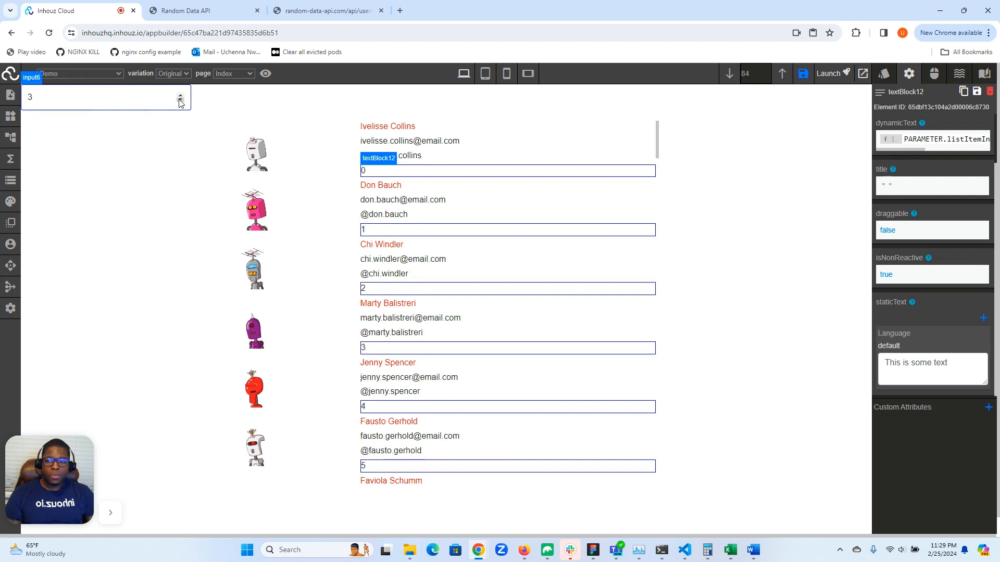
- Save the app changes and reload the builder page
left_click(803, 75)
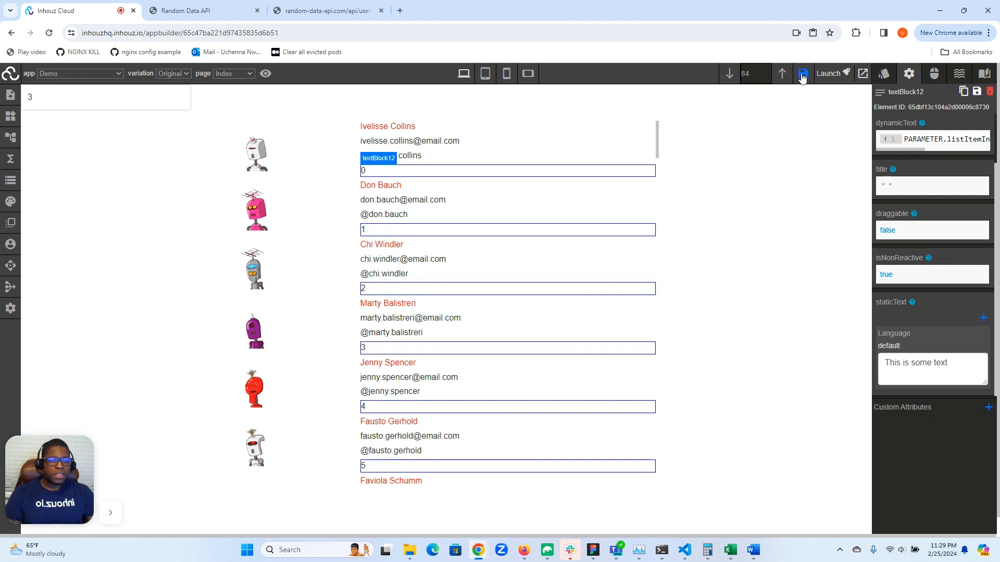
left_click(49, 33)
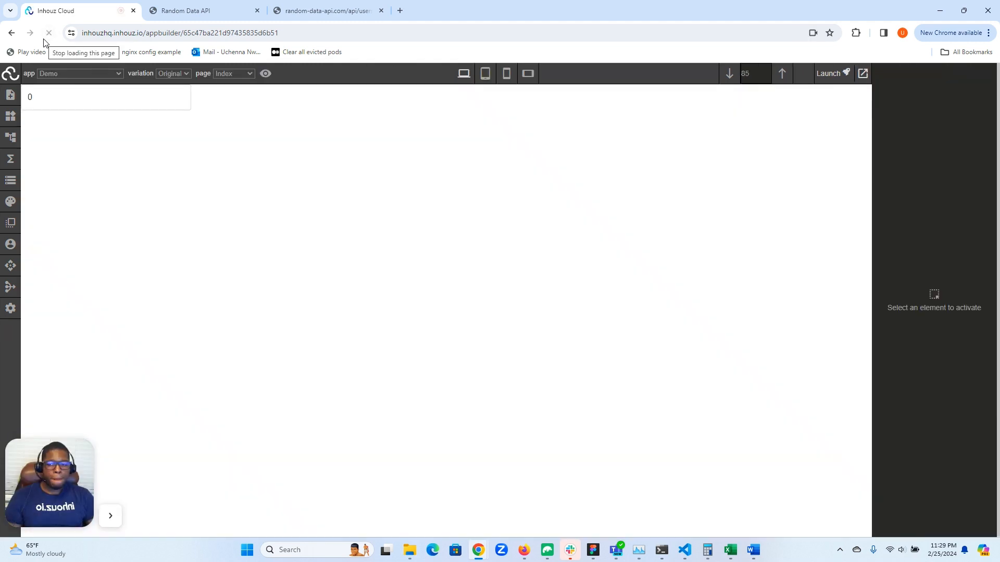
- Raise the number input to 3 and step it down and back up to check the user name colors
left_click(181, 97)
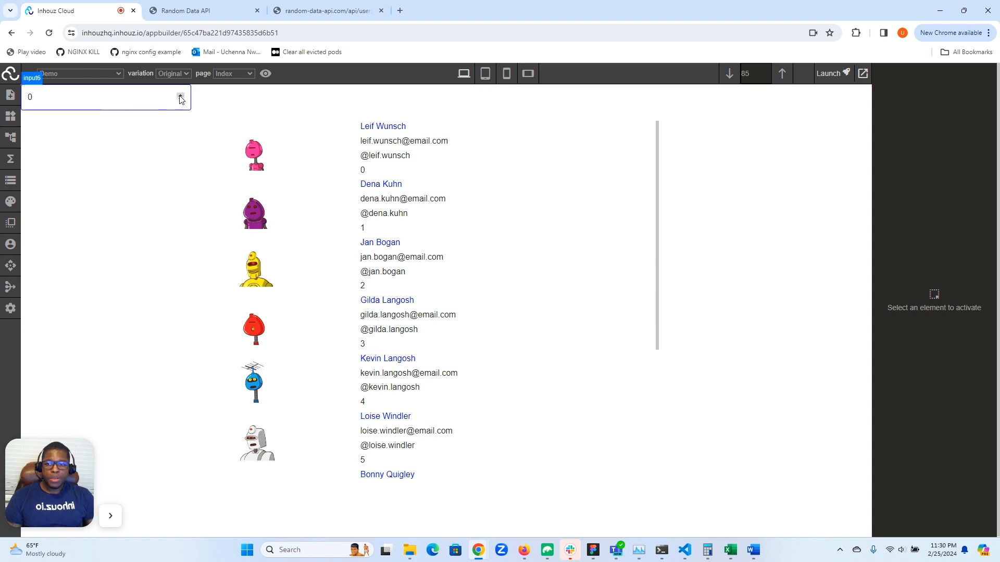
left_click(181, 97)
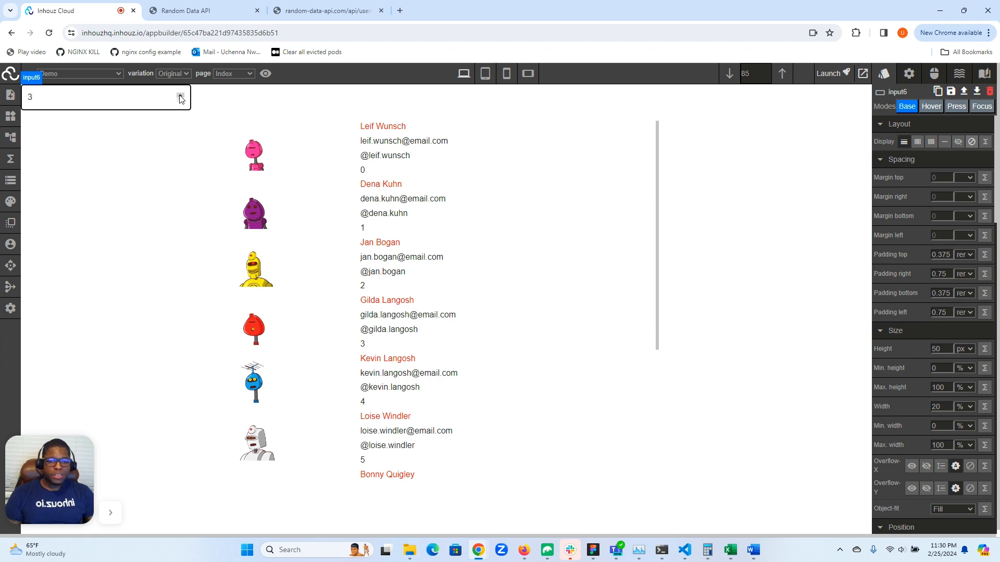
left_click(181, 101)
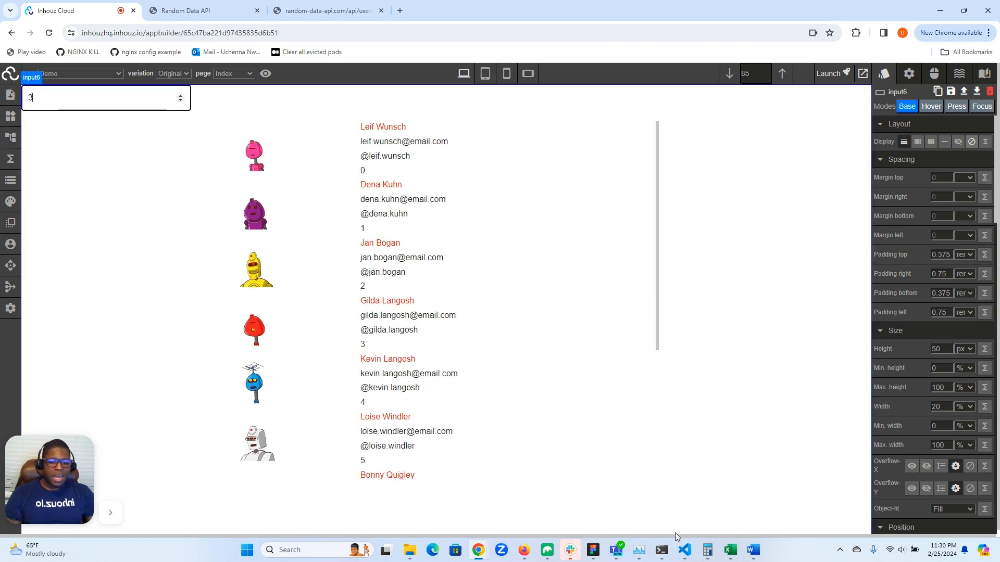
left_click(638, 551)
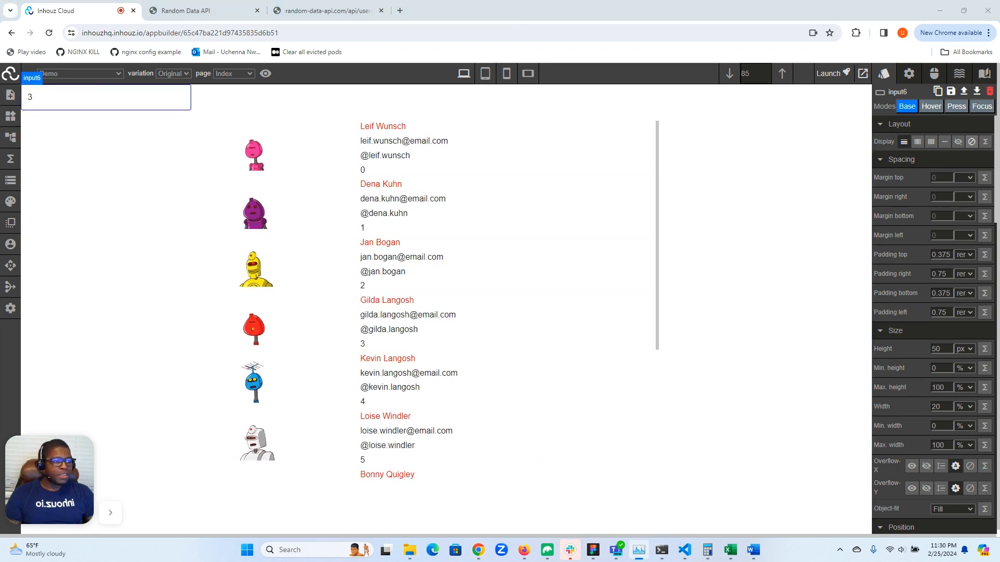
mouse_move(999, 90)
left_mouse_down()
mouse_move(925, 98)
mouse_move(999, 89)
left_mouse_up()
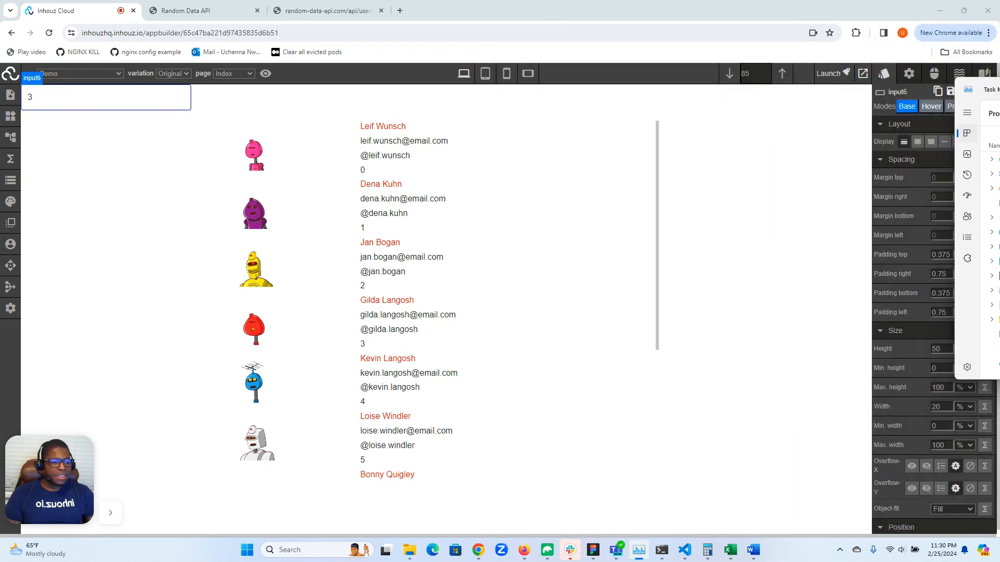
key("alt+Tab")
- Look through the user list down past the twentieth entry and return to its first entry
scroll(536, 170, "down", 4)
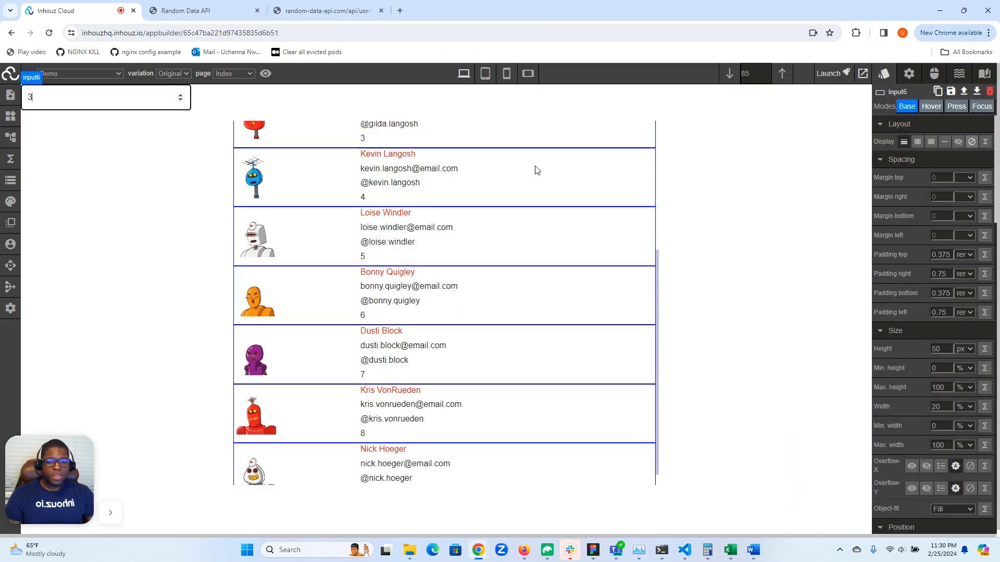
scroll(536, 170, "up", 4)
scroll(536, 170, "down", 11)
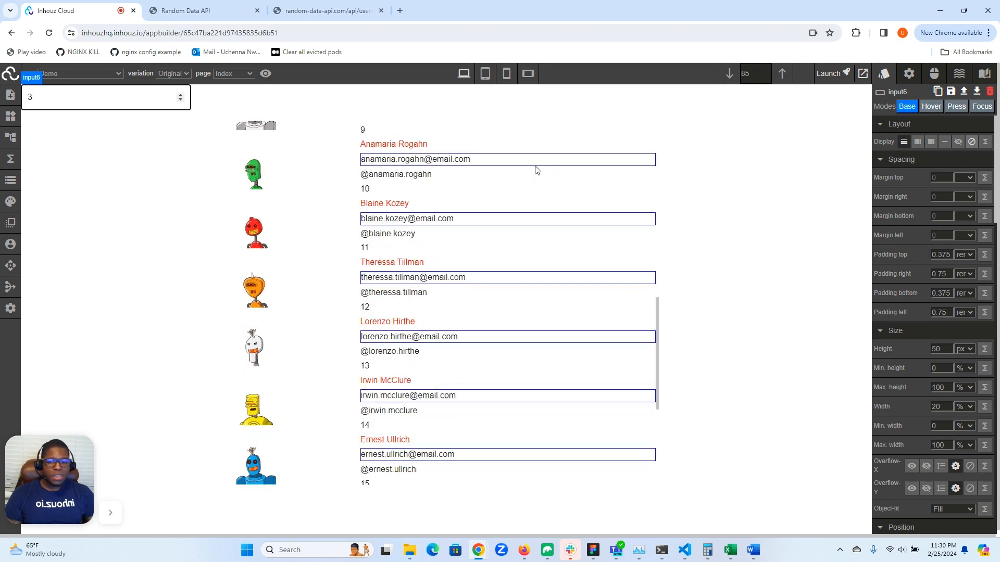
scroll(537, 169, "down", 7)
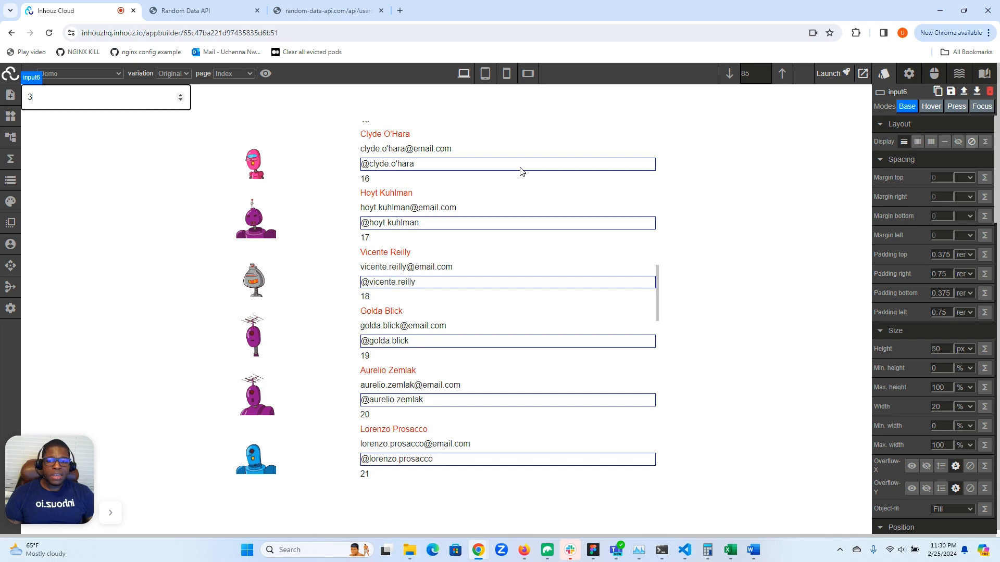
scroll(521, 171, "up", 18)
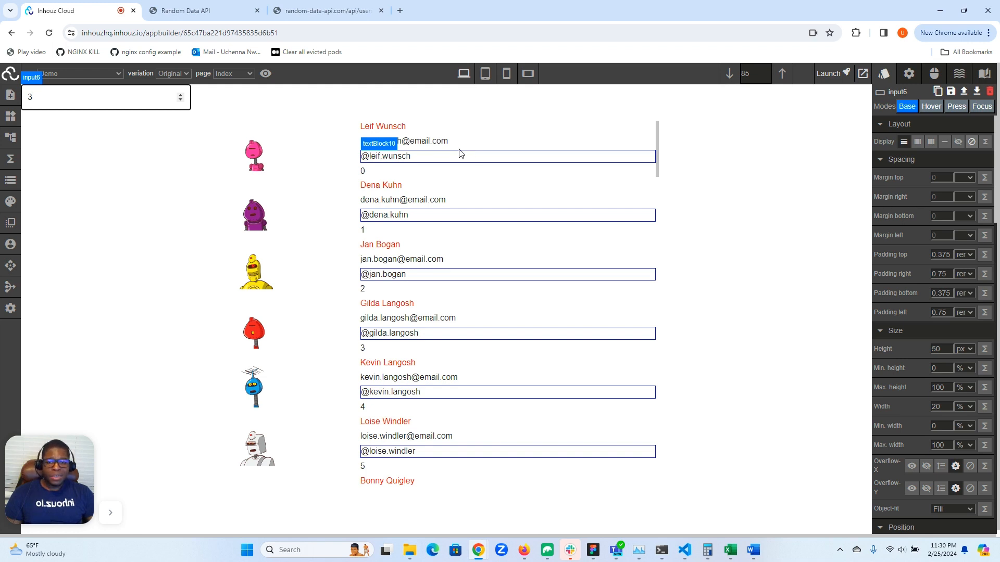
- Review the mirrorResponse color expression in the user name text's typography styles, dismiss the Norton alert and close the function parameters
left_click(386, 129)
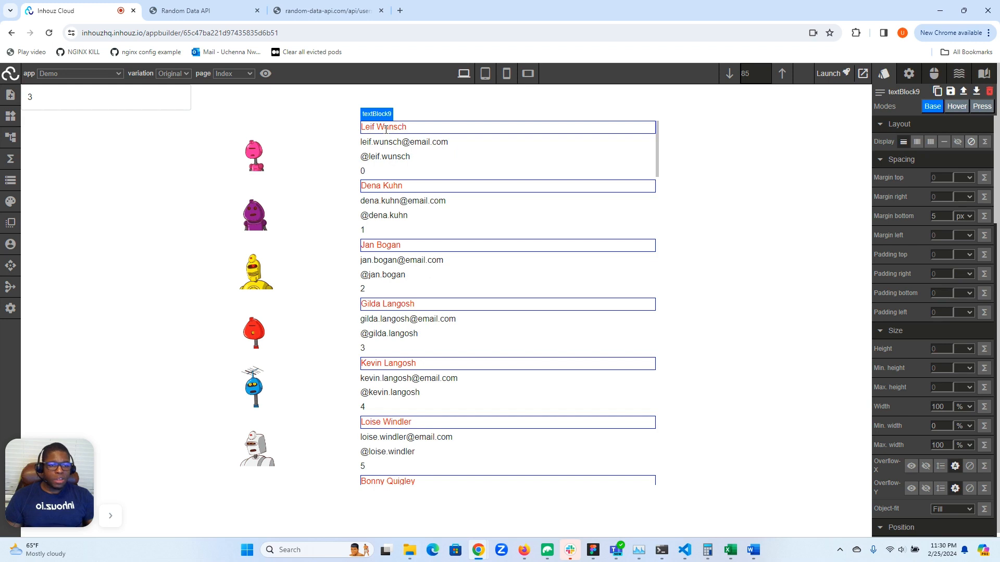
left_click(909, 74)
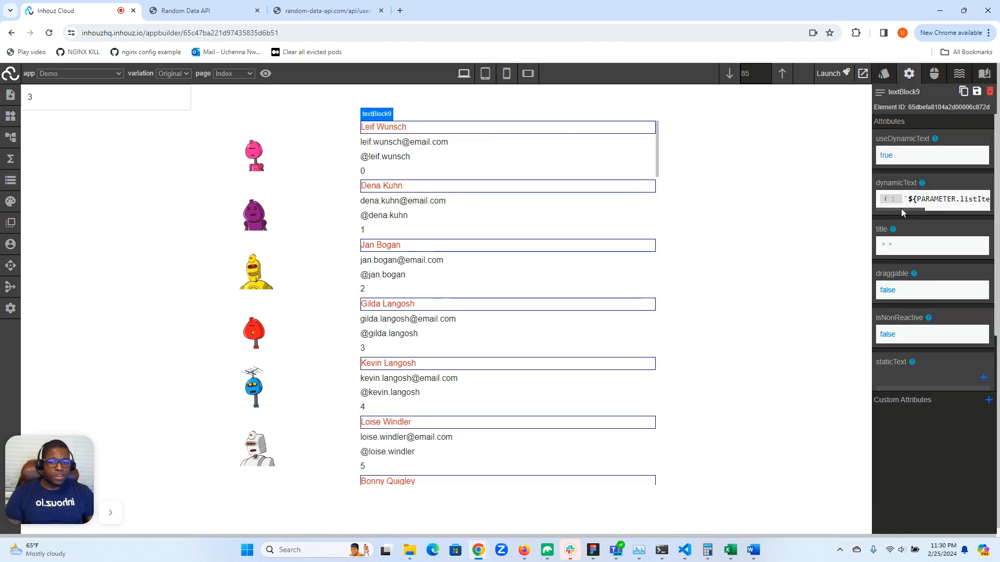
left_click(885, 75)
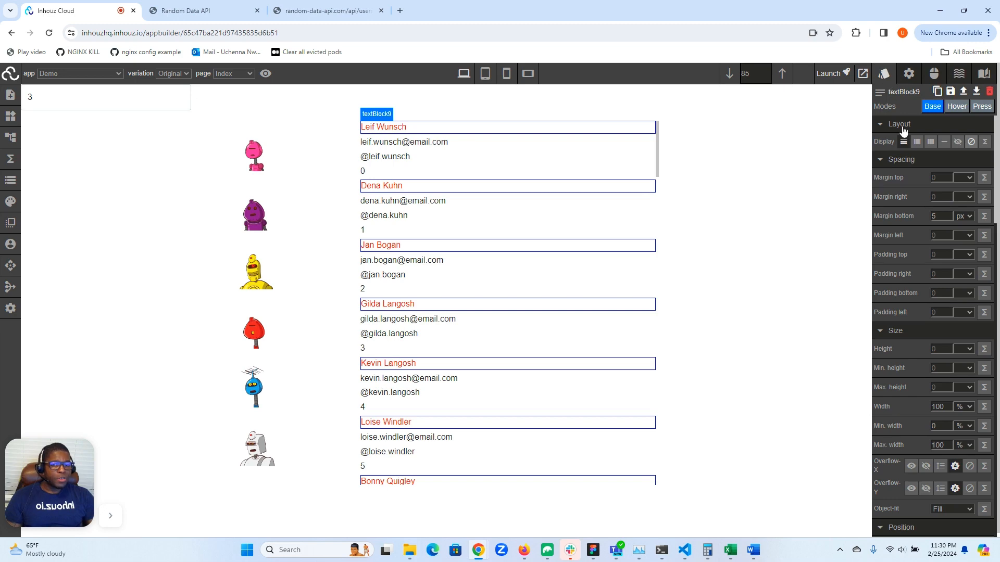
scroll(920, 248, "down", 7)
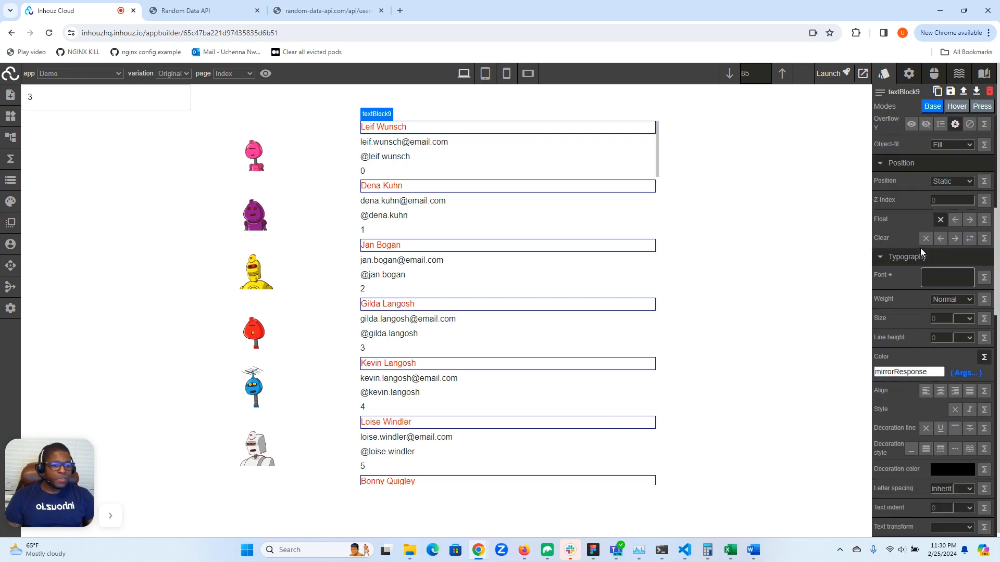
left_click(965, 373)
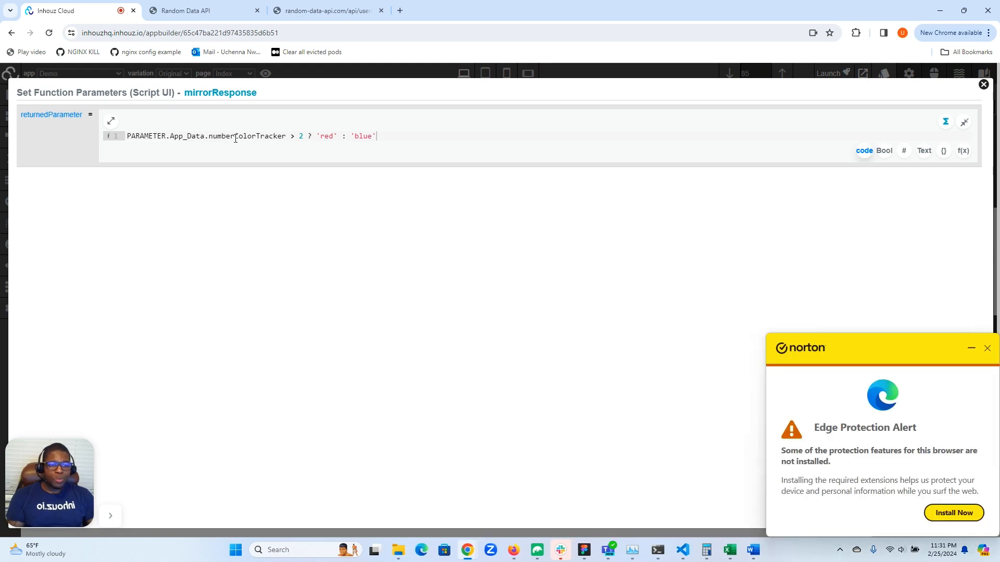
left_click(986, 347)
left_click(987, 347)
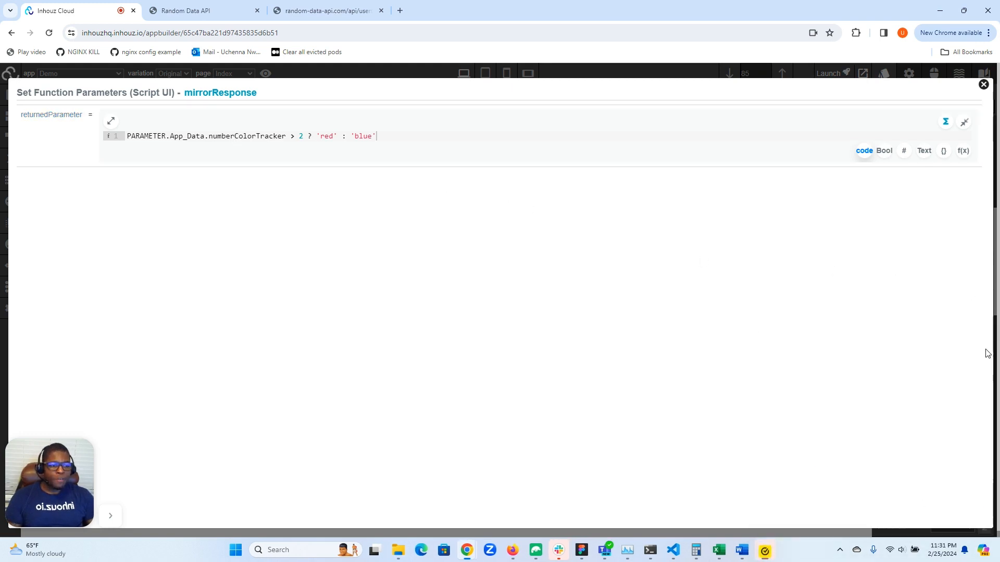
left_click(983, 85)
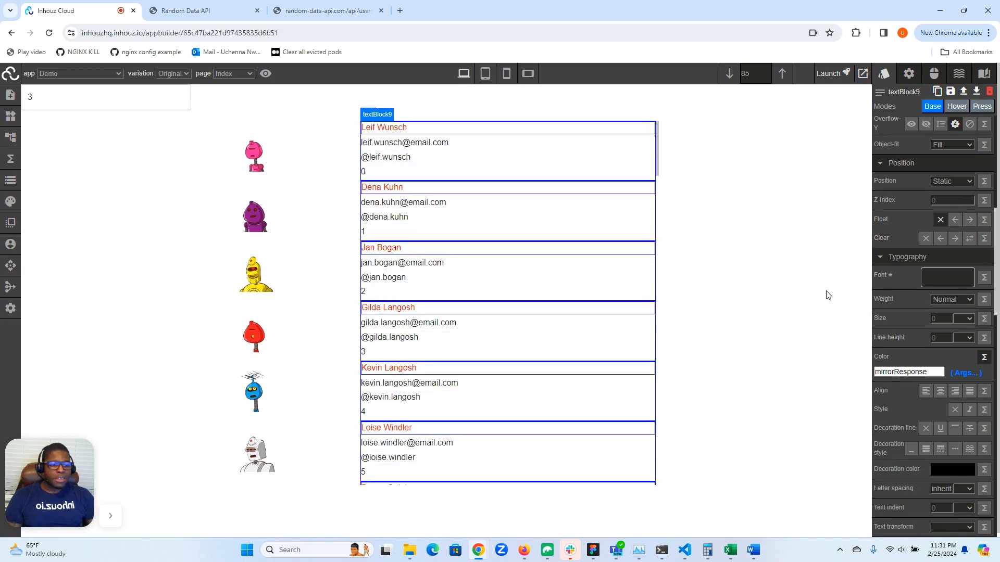
- Turn on isNonReactive in the attributes of the user name text block
left_click(909, 73)
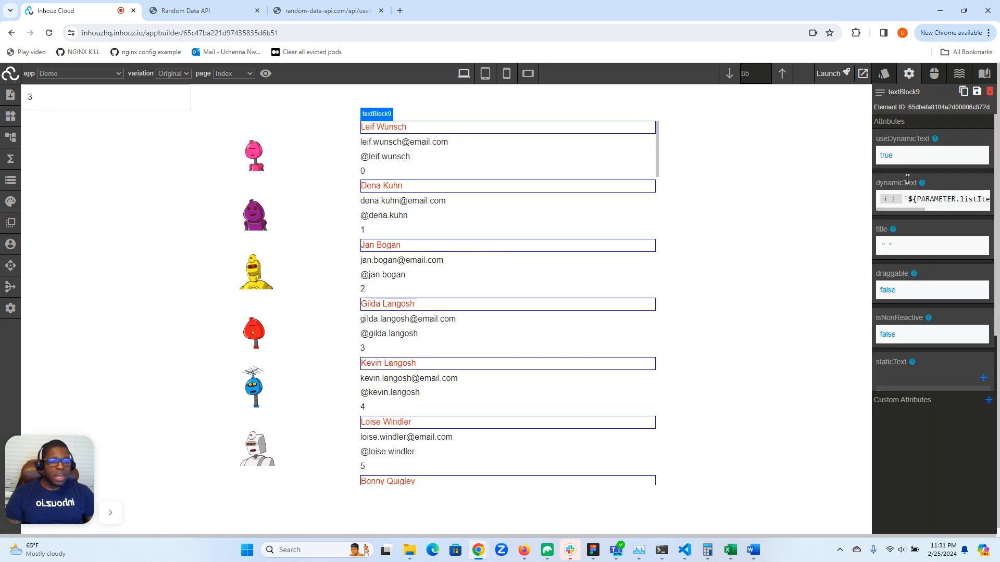
scroll(906, 219, "down", 1)
left_click(888, 265)
left_click(898, 292)
left_click(976, 268)
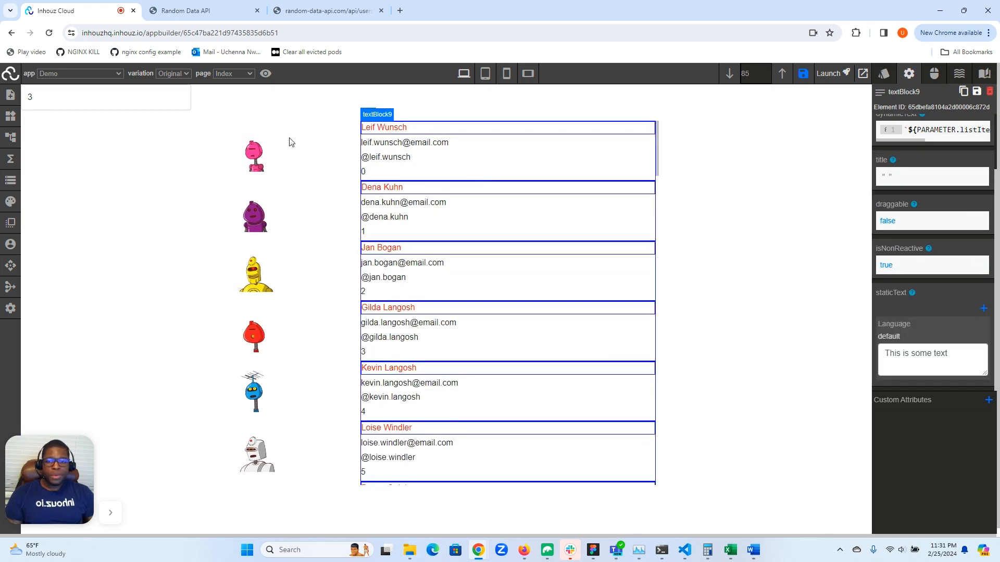
- Test the user name colors by lowering the number input to 1, raising it to 5 and returning it to 1, dismissing the Norton alert
left_click(180, 102)
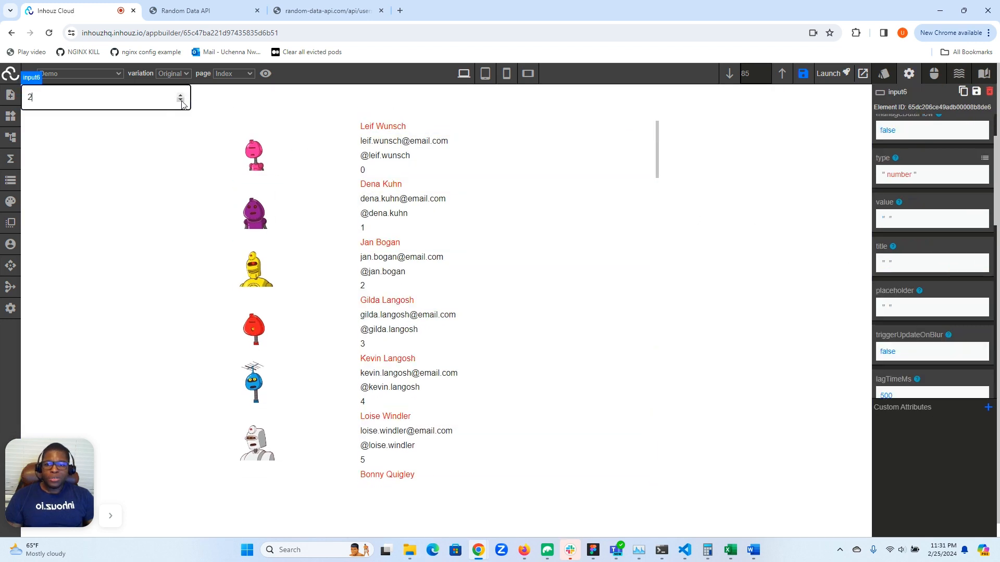
left_click(181, 101)
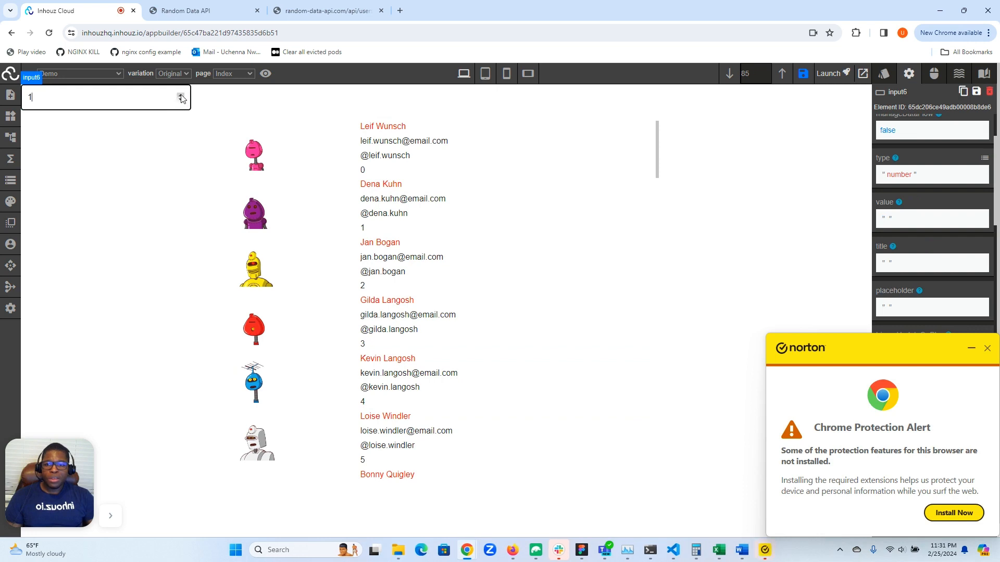
left_click(987, 349)
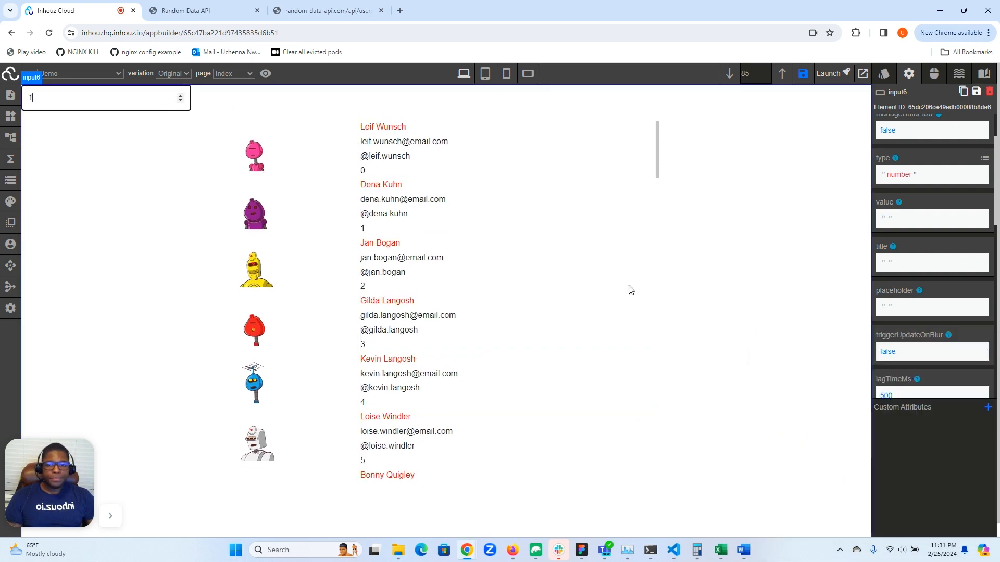
double_click(182, 96)
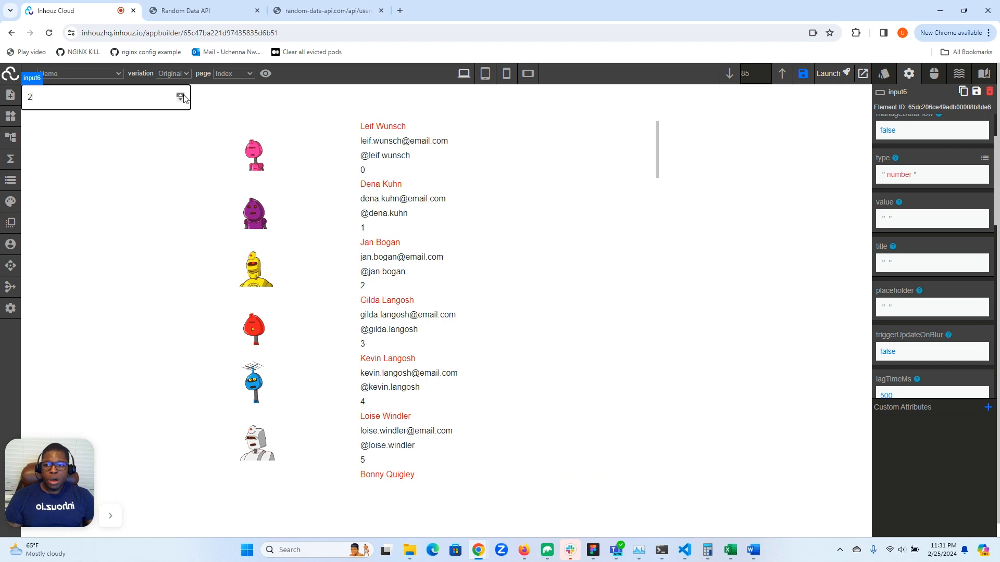
left_click(181, 95)
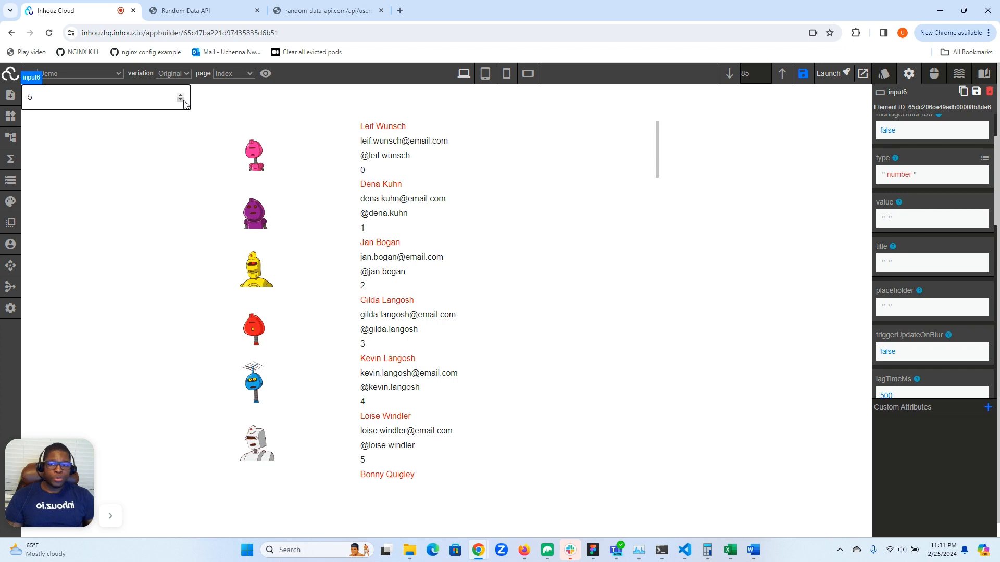
left_click(183, 100)
left_click(183, 100)
left_click(183, 101)
left_click(183, 101)
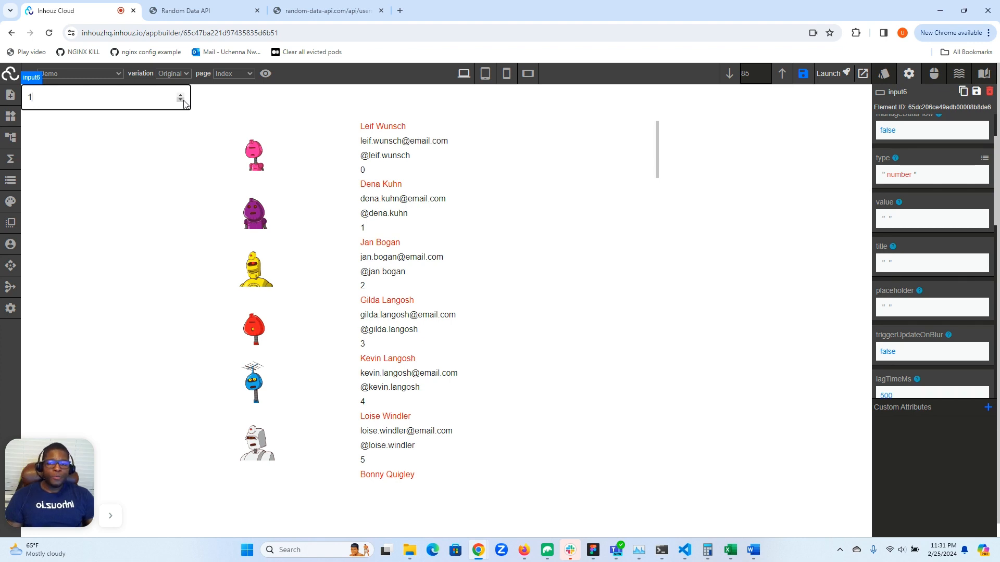
- Turn off isNonReactive for the user name text block and test the name color by raising the number input to 2
left_click(393, 125)
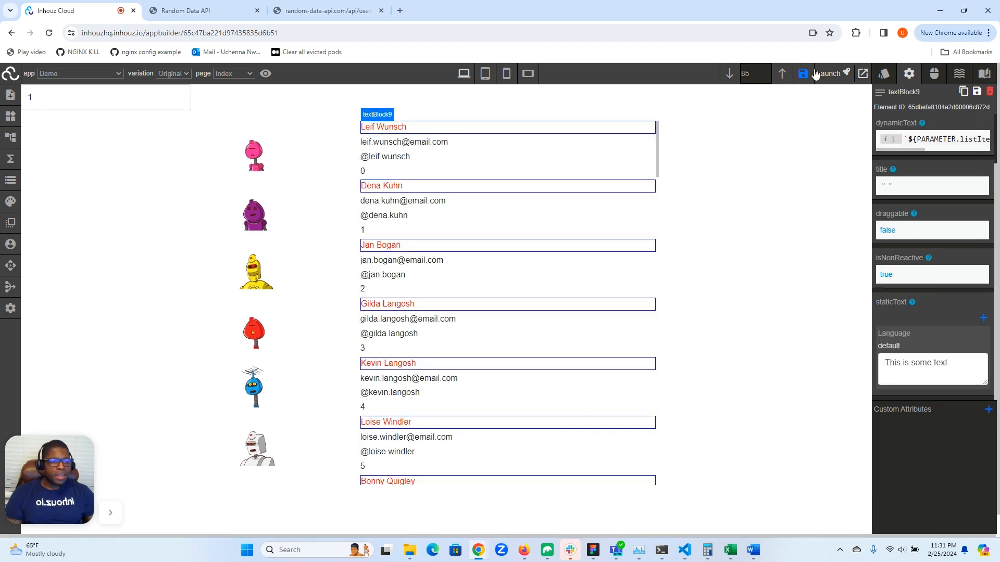
left_click(888, 278)
left_click(897, 292)
left_click(974, 271)
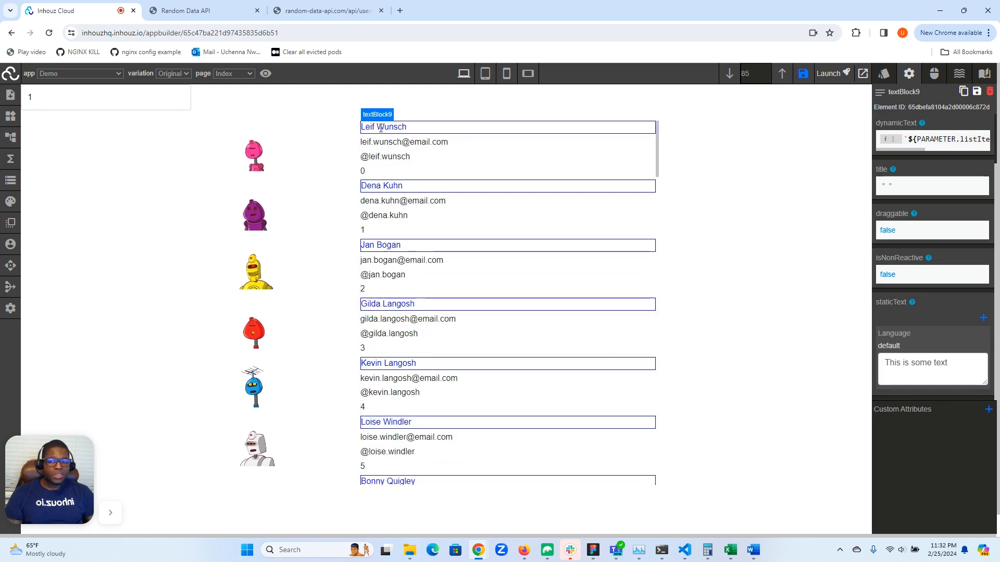
left_click(178, 96)
left_click(178, 96)
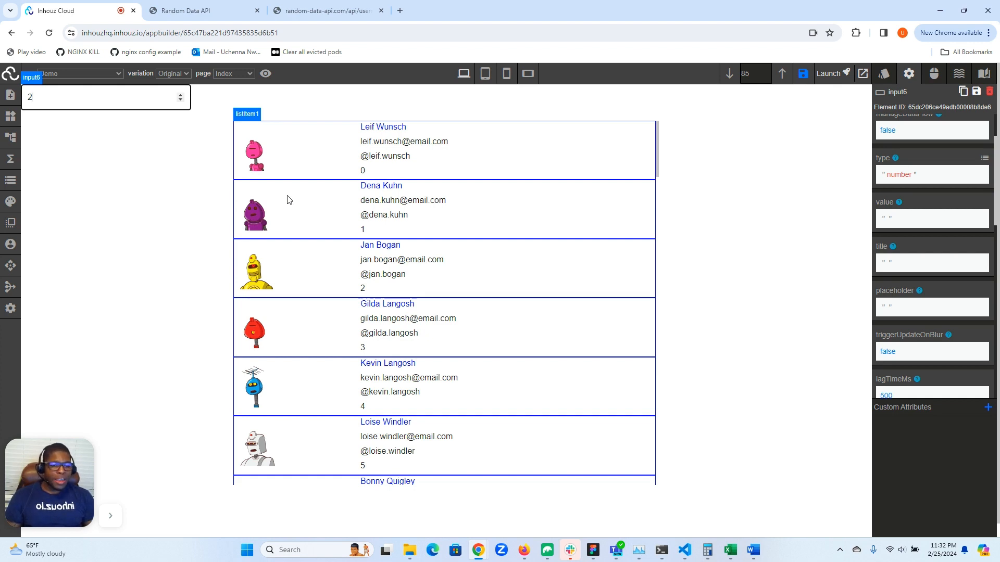
- Look through the user list down past the fiftieth entry to check the name colors, and return to its first entry
scroll(584, 328, "down", 12)
scroll(579, 322, "down", 20)
scroll(579, 315, "down", 10)
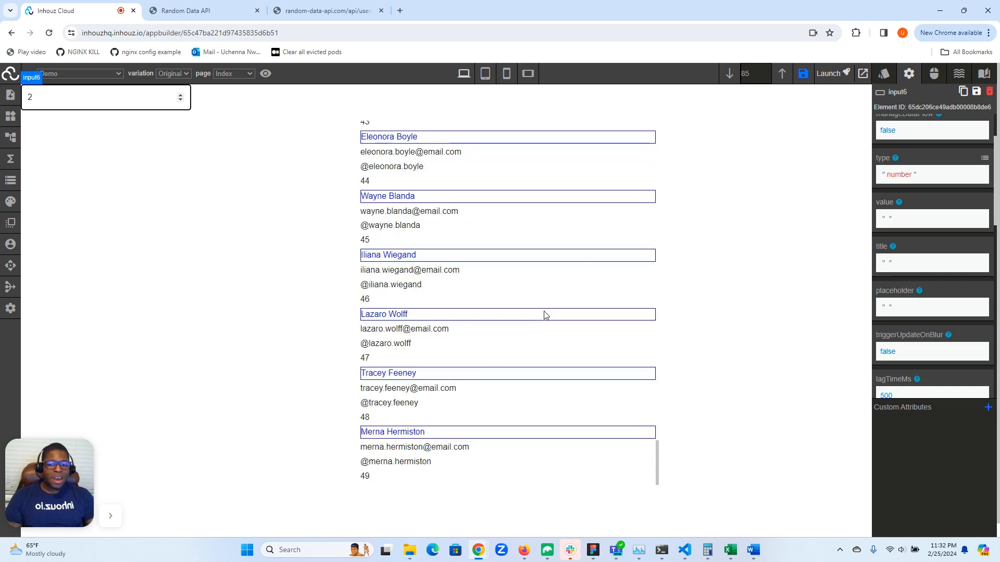
scroll(538, 319, "down", 1)
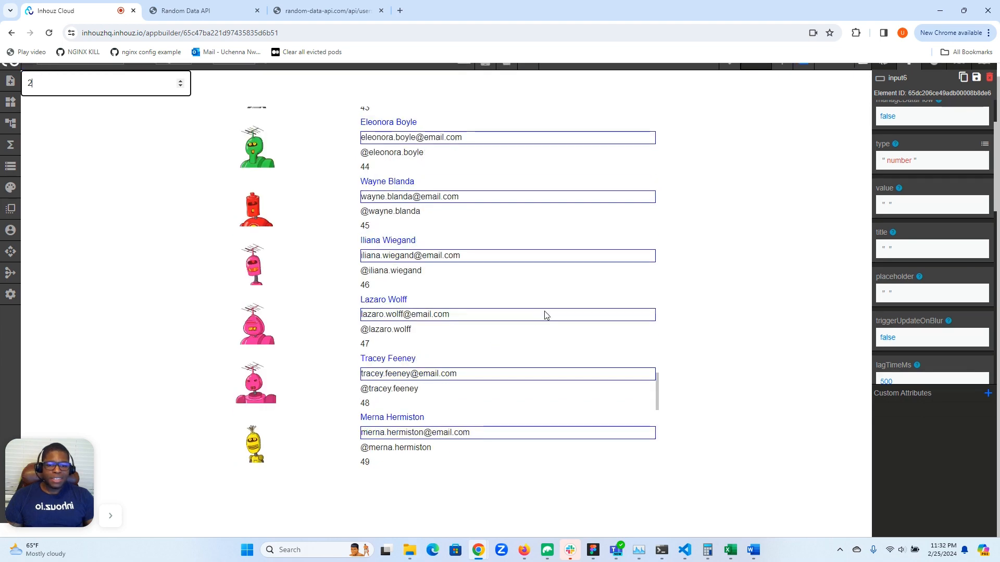
scroll(551, 308, "down", 7)
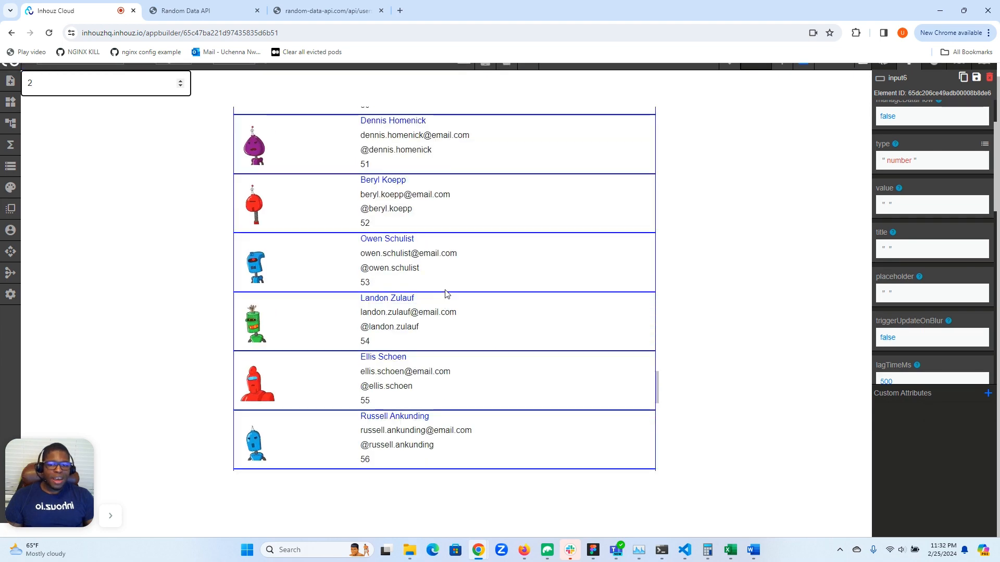
scroll(427, 271, "up", 10)
scroll(408, 245, "up", 6)
scroll(408, 244, "up", 20)
scroll(407, 243, "up", 10)
scroll(216, 229, "up", 1)
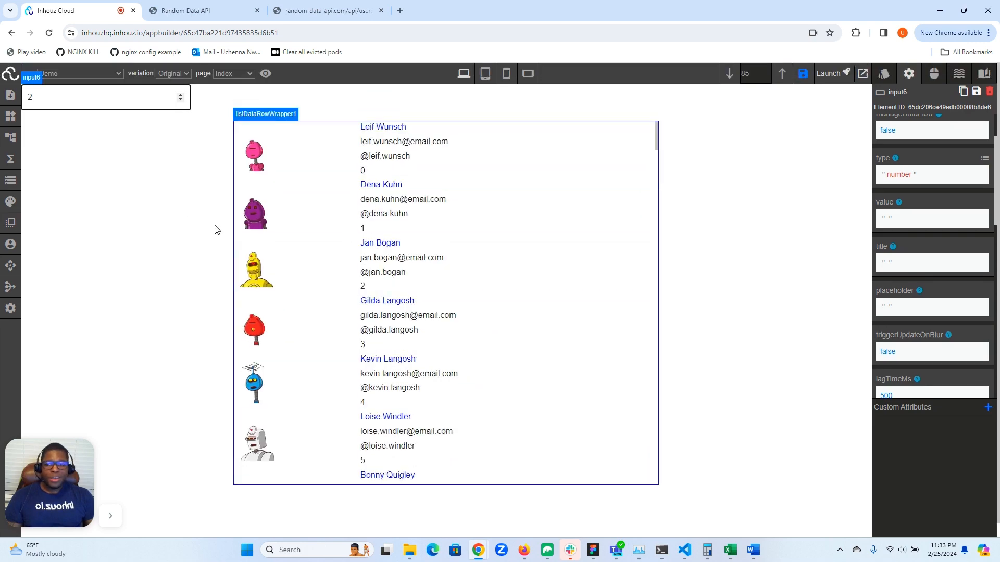
- Show the attributes of the user email text block to review its isNonReactive setting
left_click(180, 98)
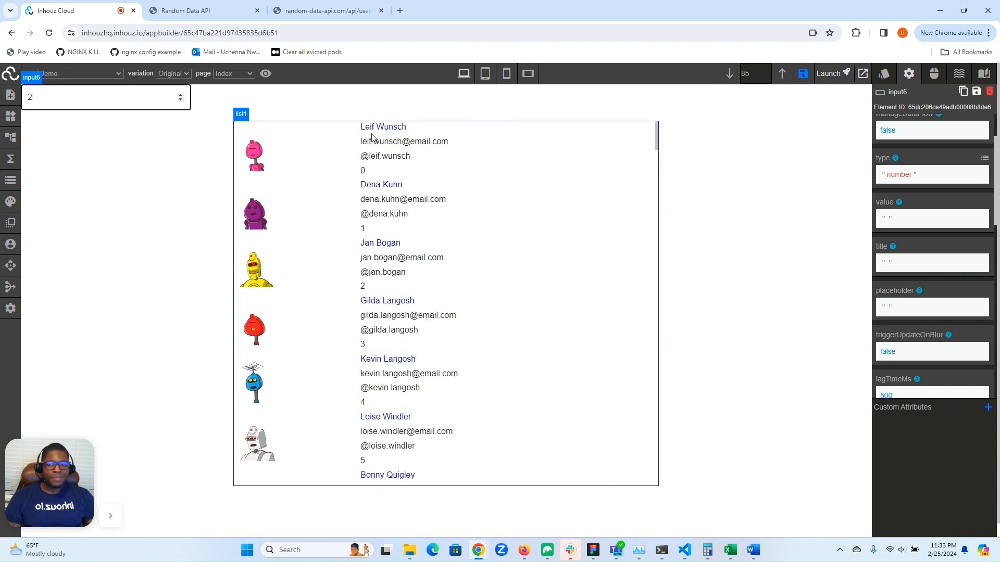
left_click(394, 142)
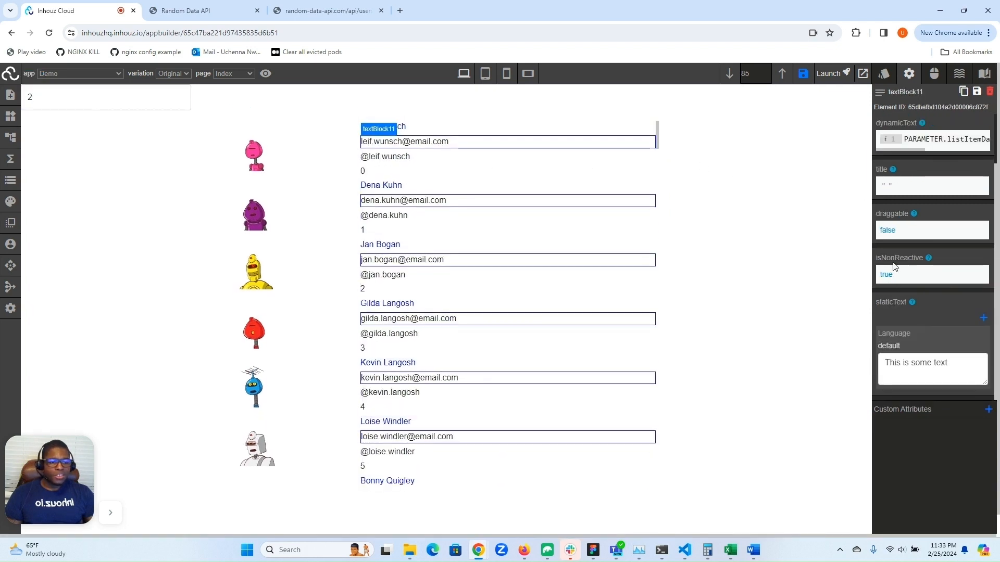